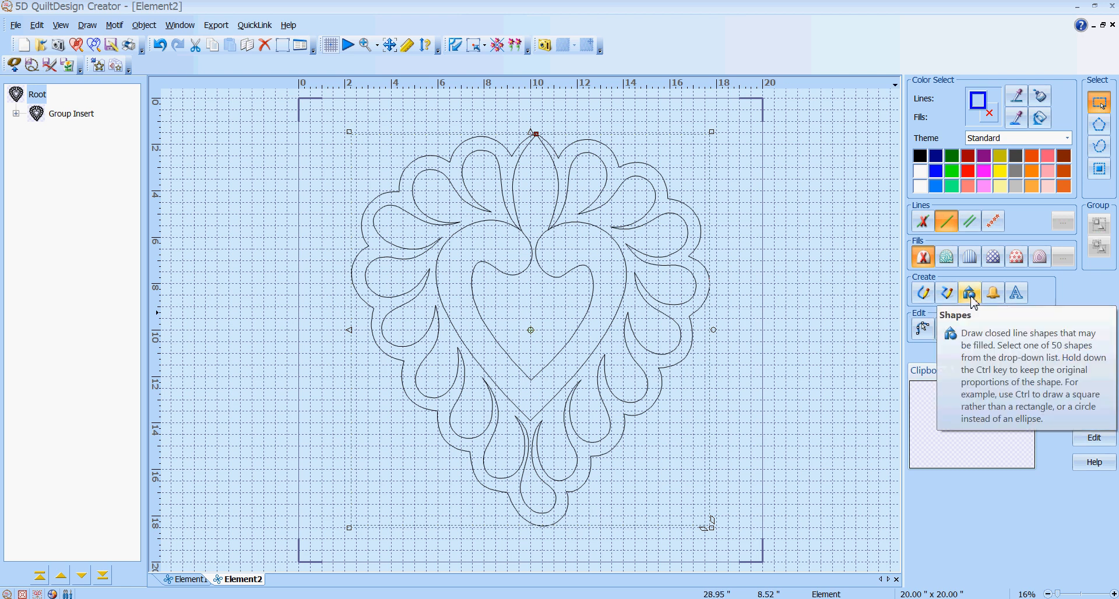
Draw a corner-to-corner rectangle from the frame's top-left to bottom-right, spanning the 20" x 20" block
{"action": "left_click", "coordinate": [971, 296]}
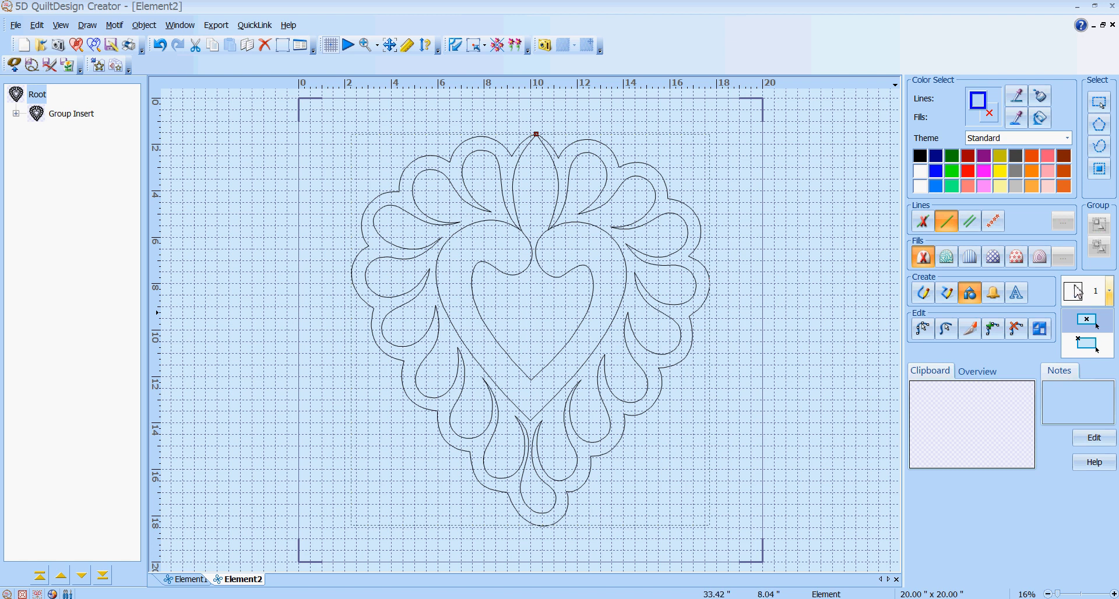
{"action": "left_click", "coordinate": [1086, 353]}
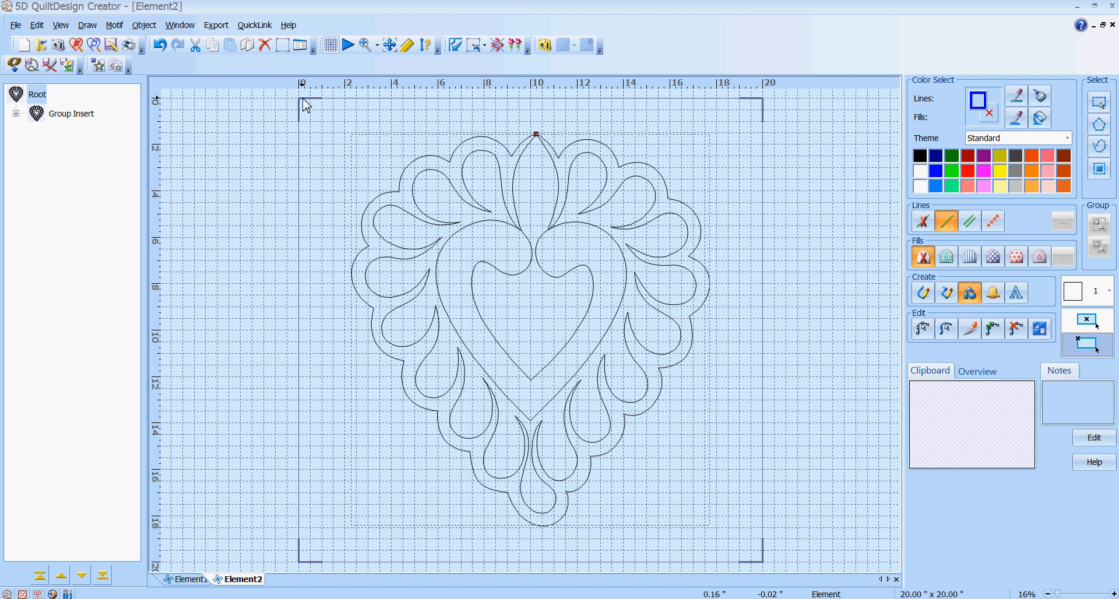
{"action": "left_click_drag", "start_coordinate": [302, 105], "coordinate": [764, 570]}
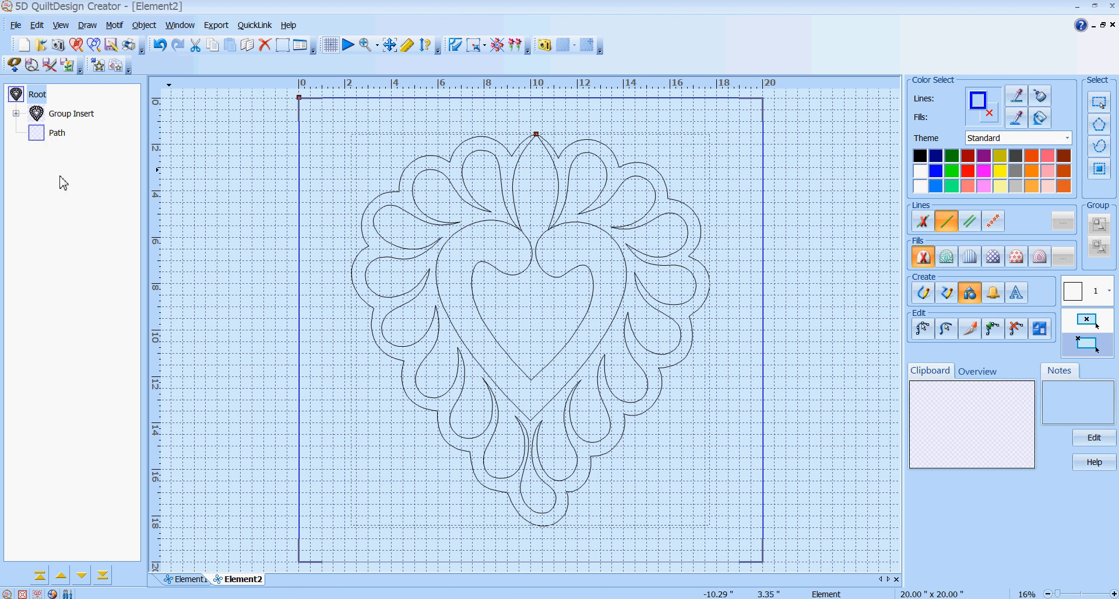
{"action": "left_click", "coordinate": [72, 33]}
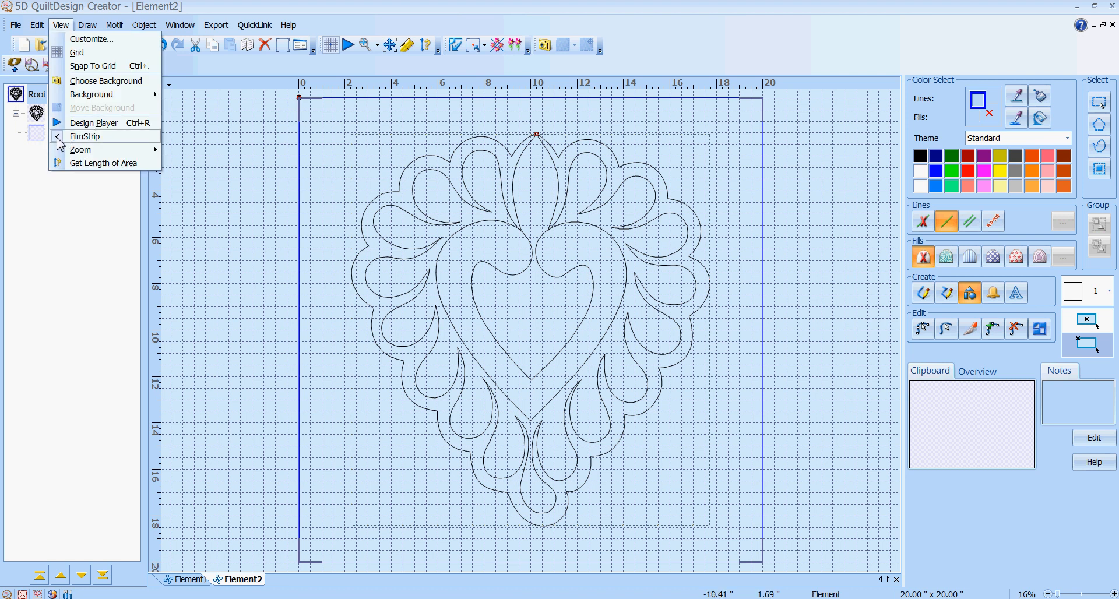
{"action": "left_click", "coordinate": [35, 168]}
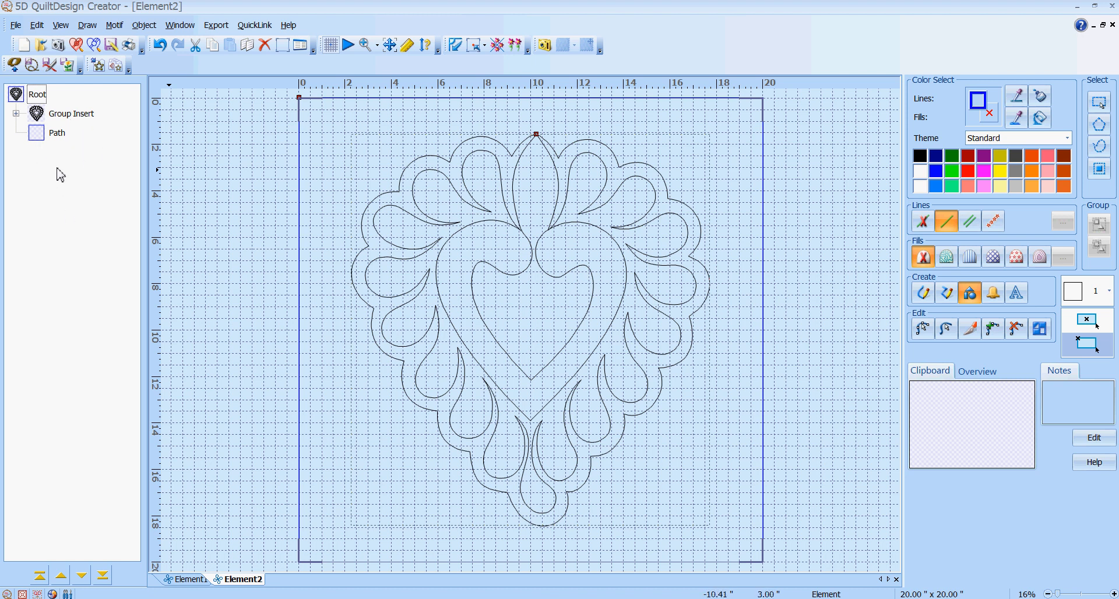
{"action": "left_click", "coordinate": [39, 139]}
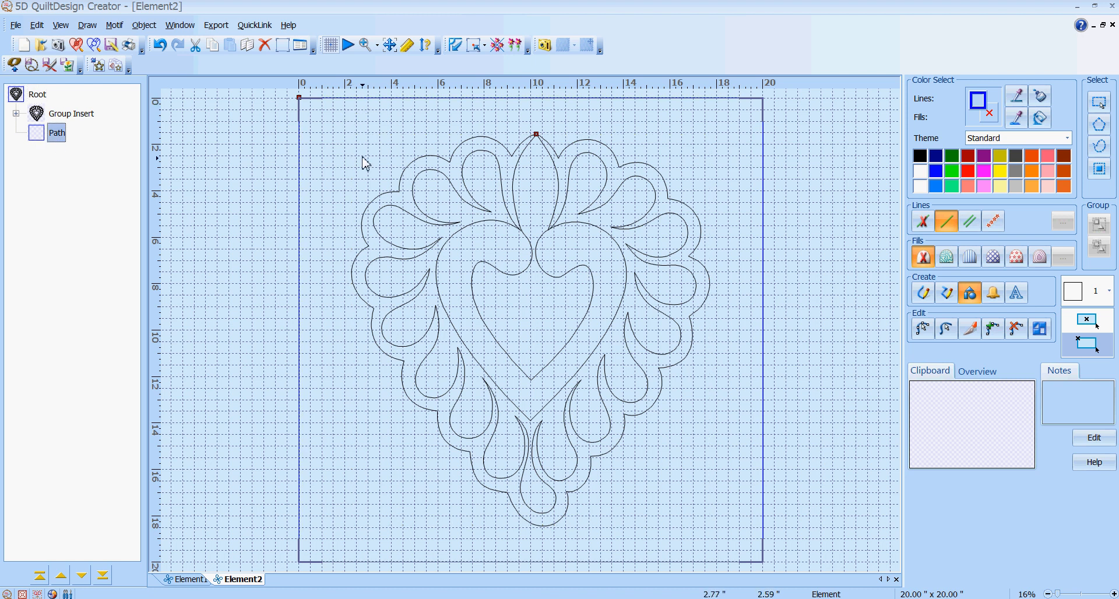
In the rectangle's properties, apply a parallel fill with the gap lowered to 0.366" at 90°
{"action": "right_click", "coordinate": [337, 128]}
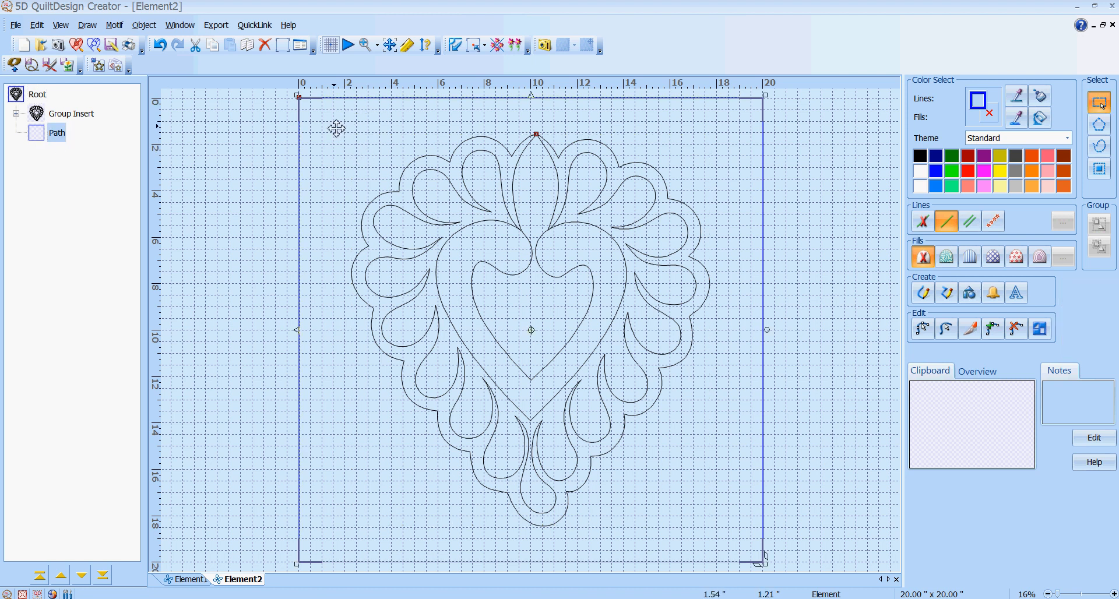
{"action": "double_click", "coordinate": [325, 130]}
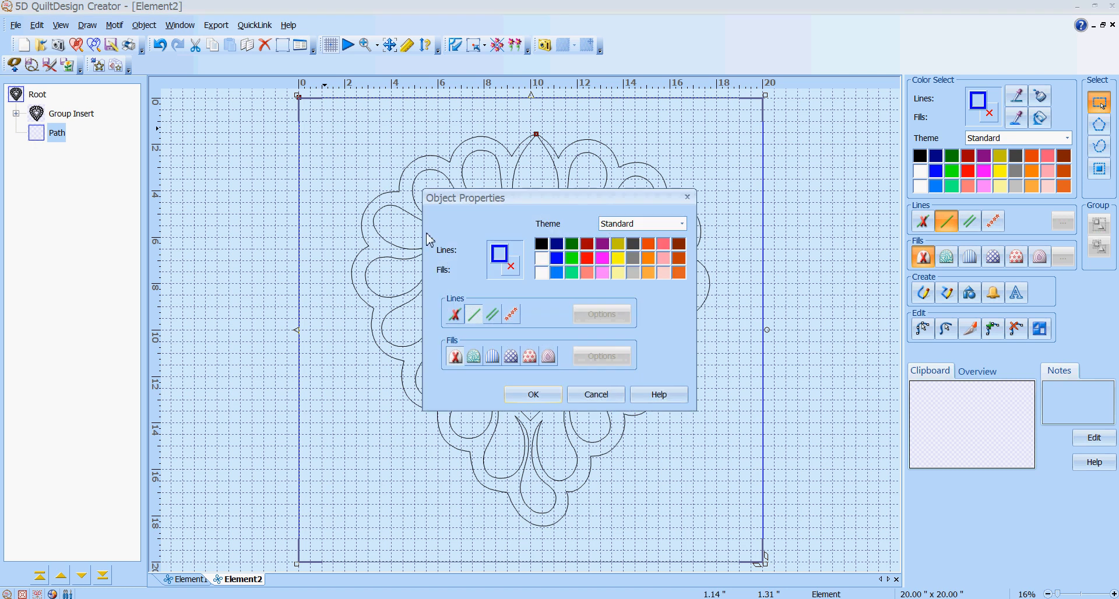
{"action": "left_click", "coordinate": [492, 356]}
{"action": "left_click", "coordinate": [607, 359]}
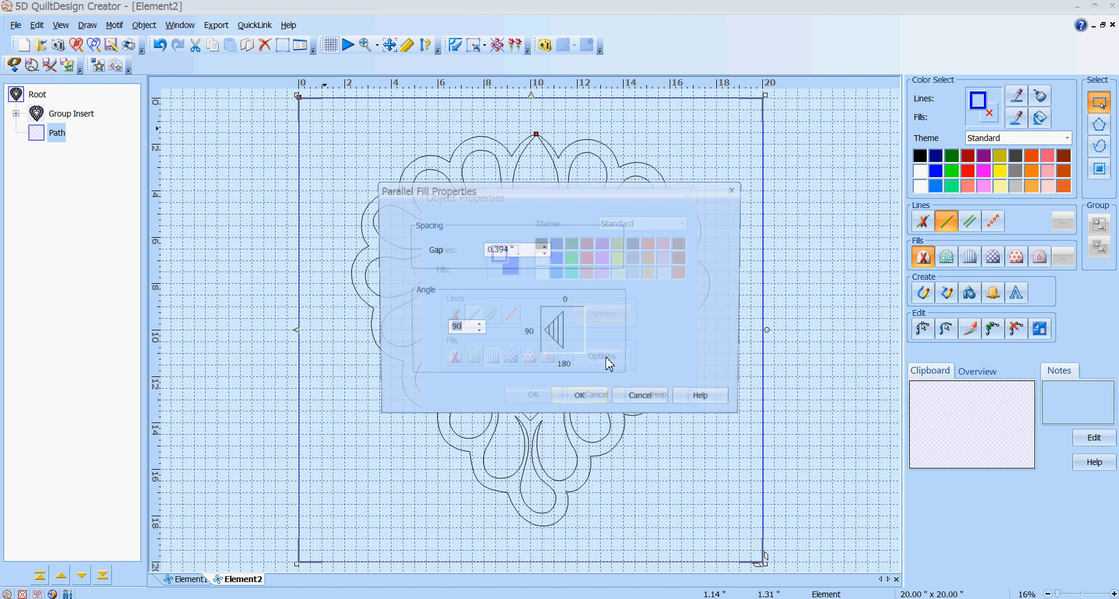
{"action": "left_click", "coordinate": [545, 254]}
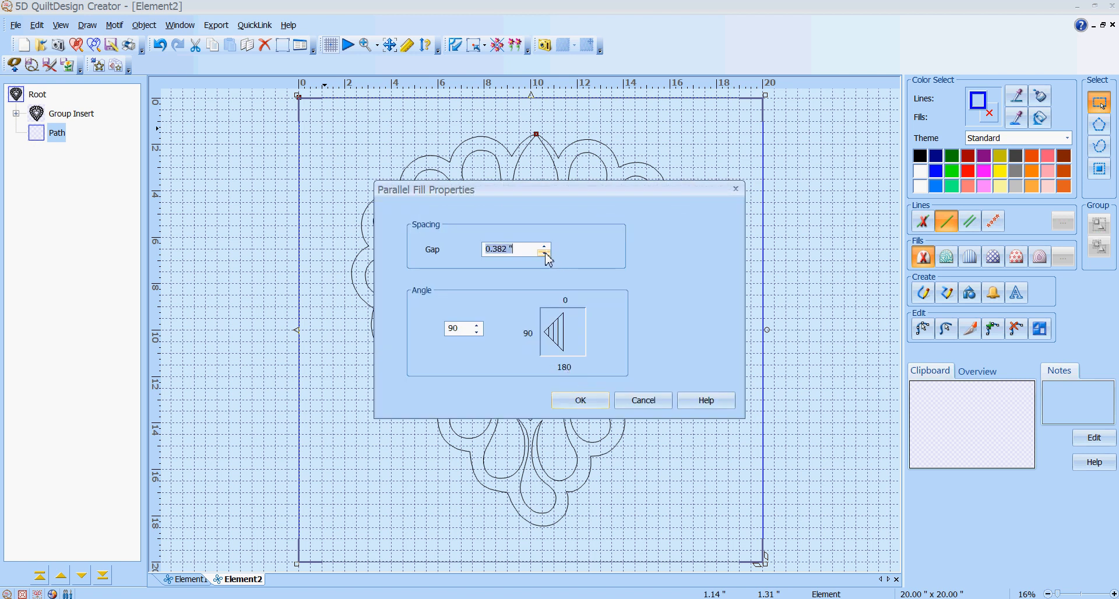
{"action": "left_click", "coordinate": [546, 254]}
{"action": "left_click", "coordinate": [545, 254]}
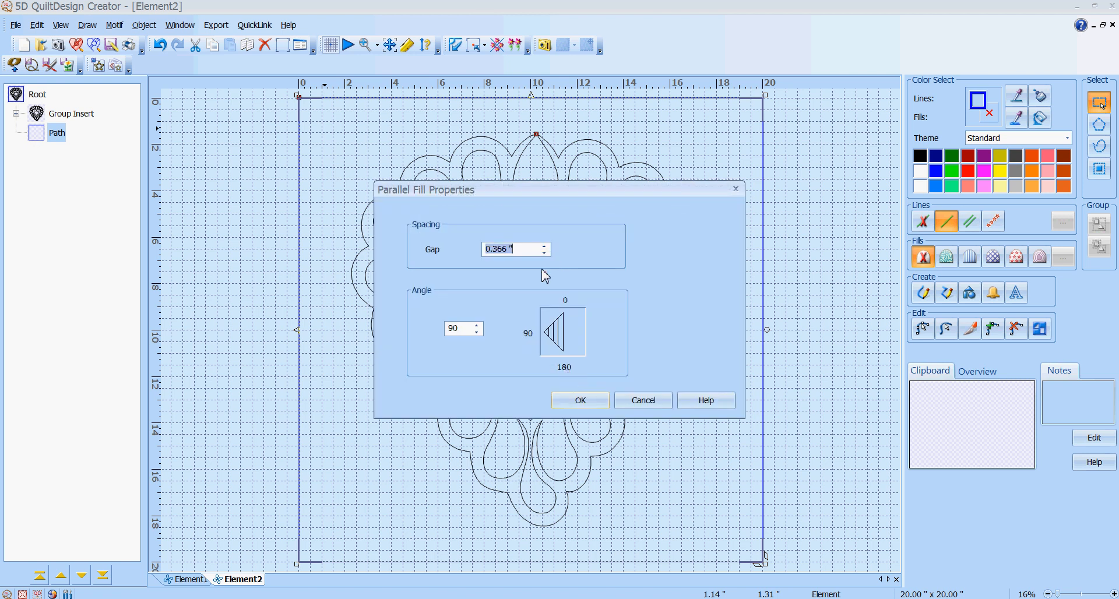
{"action": "left_click", "coordinate": [575, 402]}
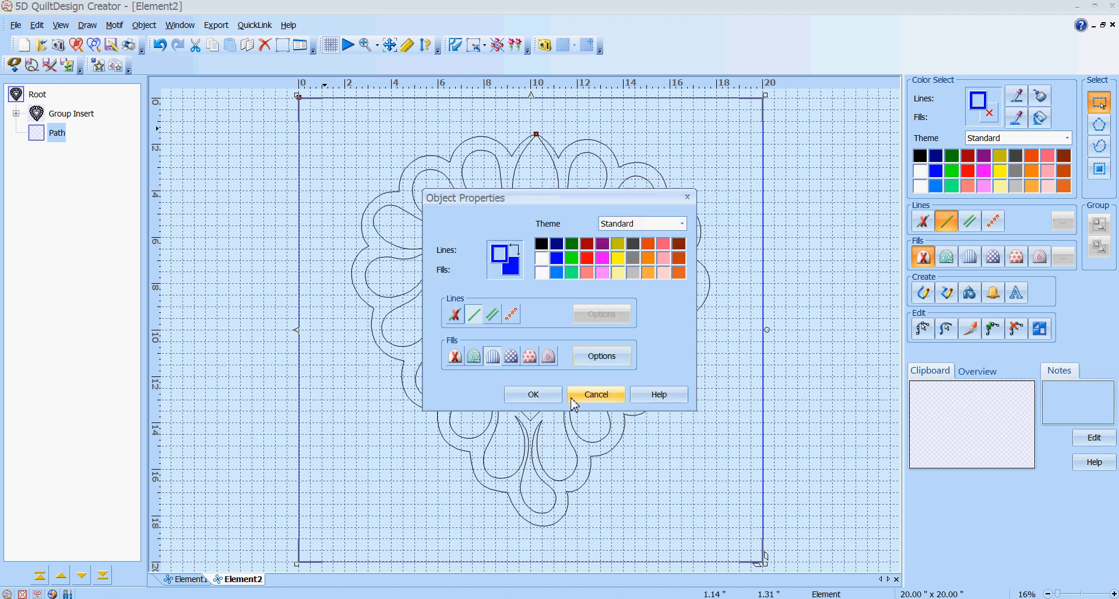
{"action": "left_click", "coordinate": [533, 397]}
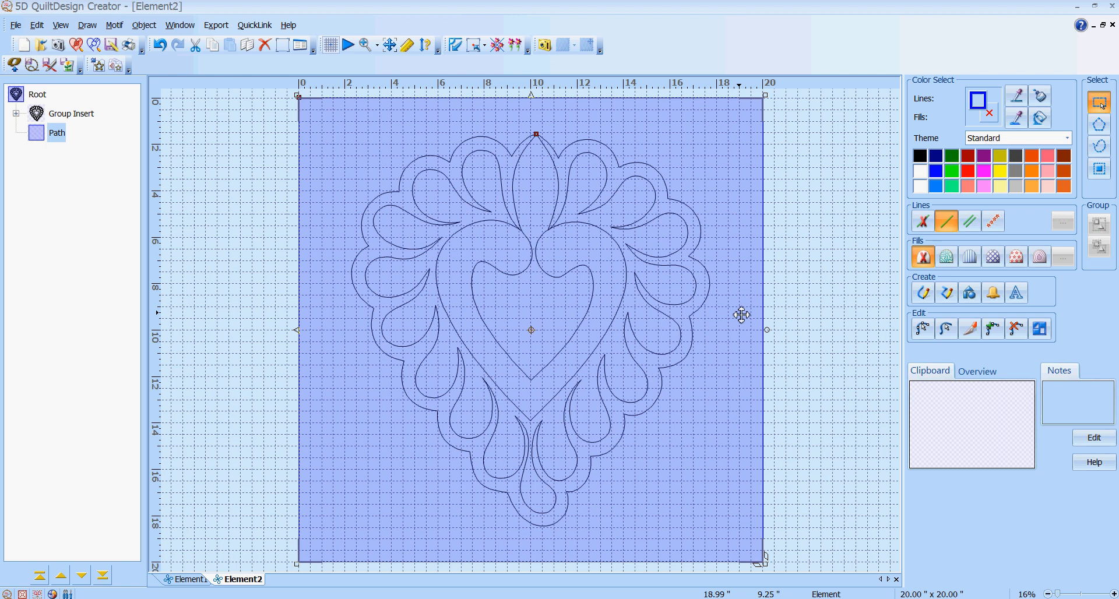
Preview the line fill, then move the rectangle path above the heart group in the object order
{"action": "left_click", "coordinate": [841, 228]}
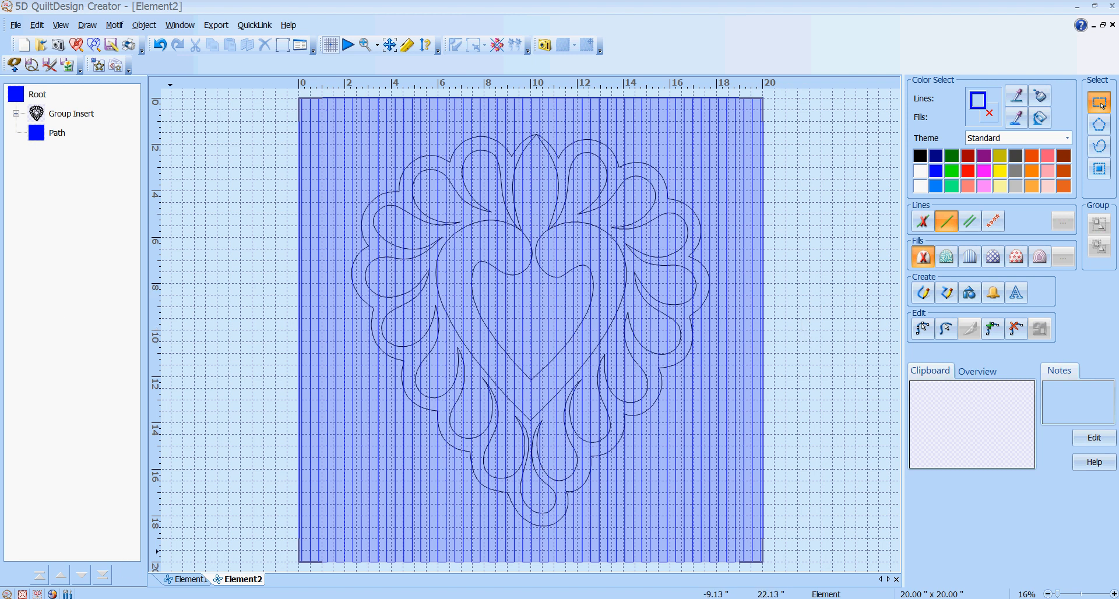
{"action": "left_click", "coordinate": [38, 140]}
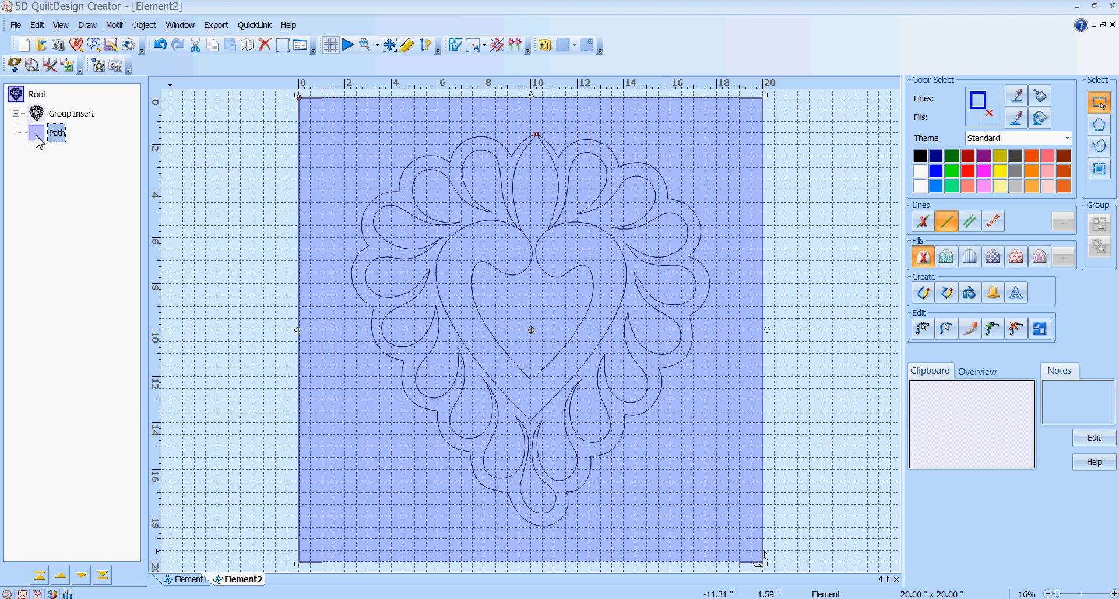
{"action": "left_click", "coordinate": [62, 578]}
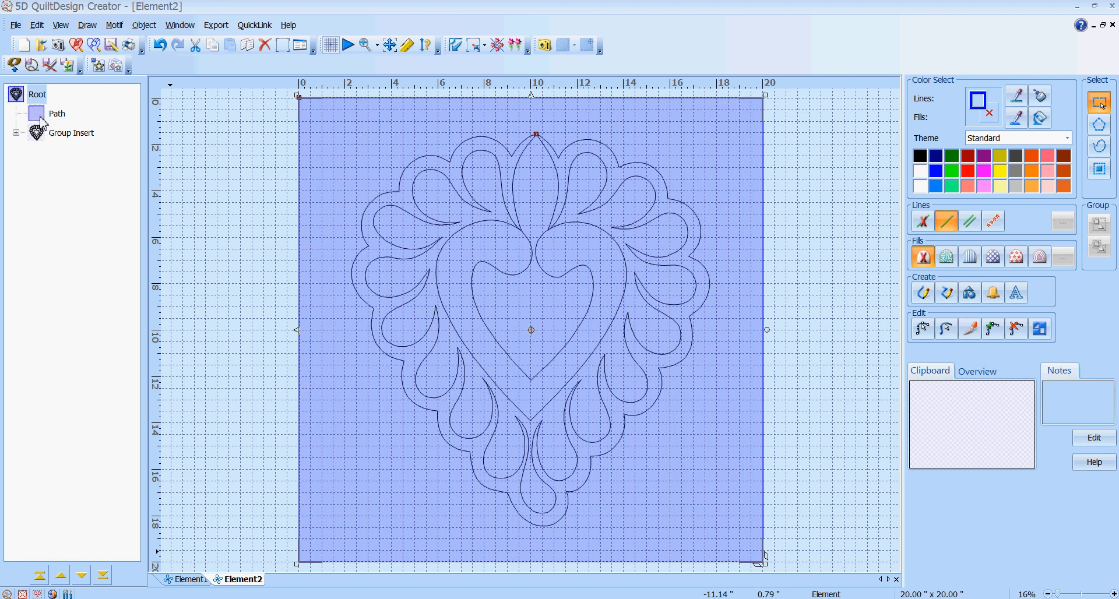
Expand both nested heart groups to their inner path and reselect the rectangle path
{"action": "left_click", "coordinate": [15, 133]}
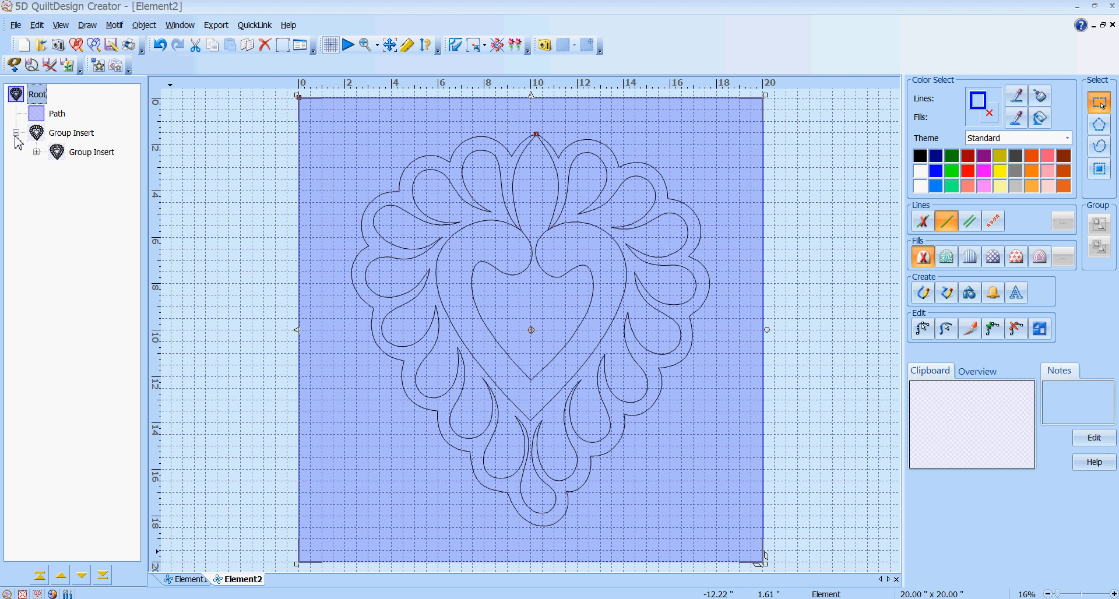
{"action": "left_click", "coordinate": [37, 153]}
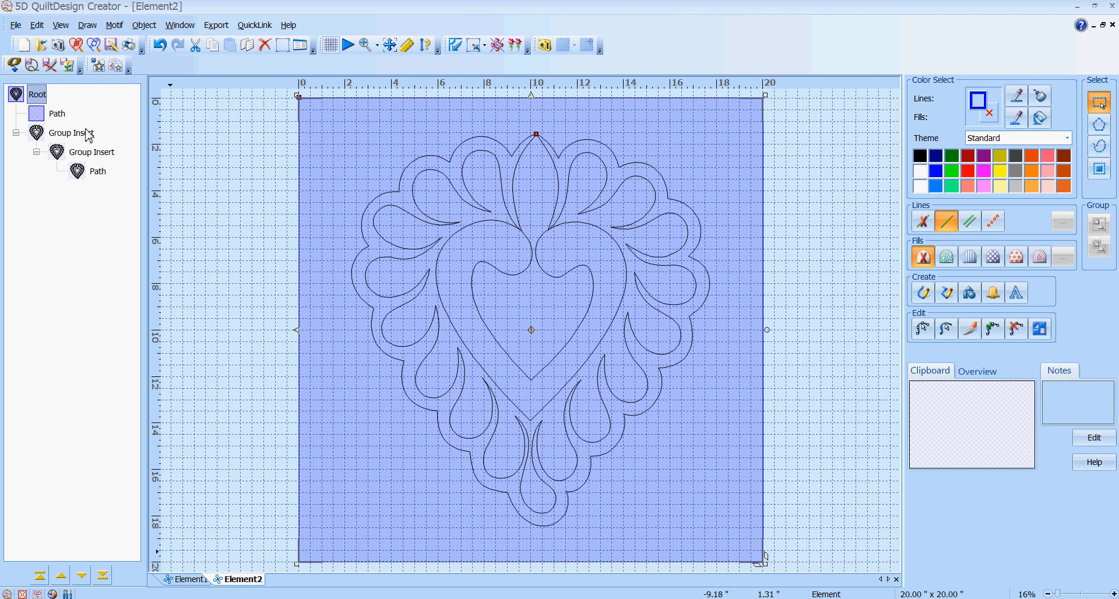
{"action": "left_click", "coordinate": [38, 120]}
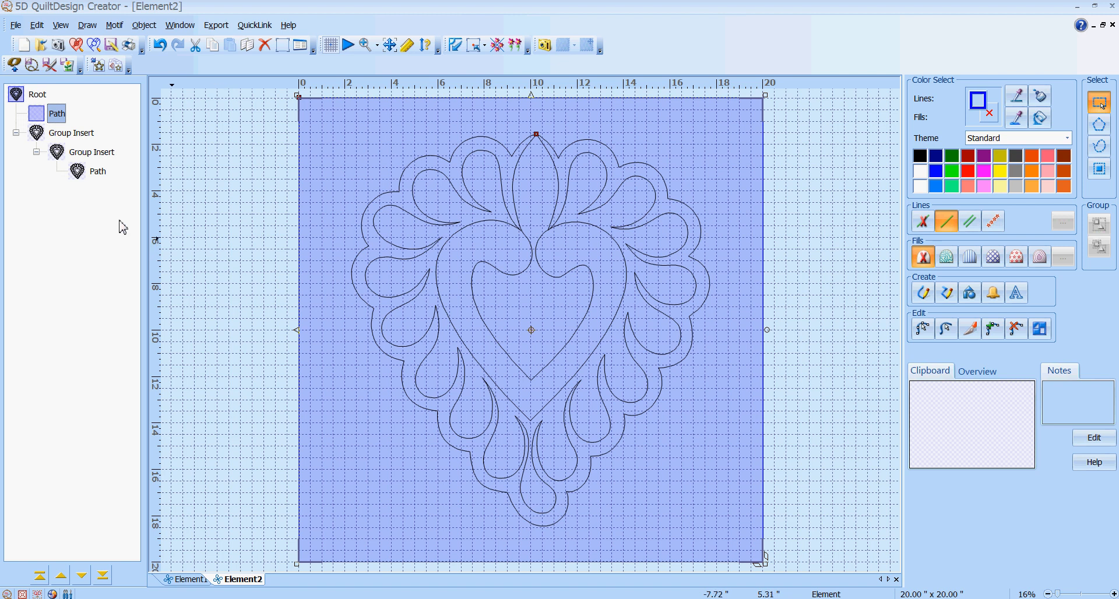
Add the heart path to the selection and use Object > Combine Paths, then deselect to view the cut-out
{"action": "left_click", "coordinate": [99, 177]}
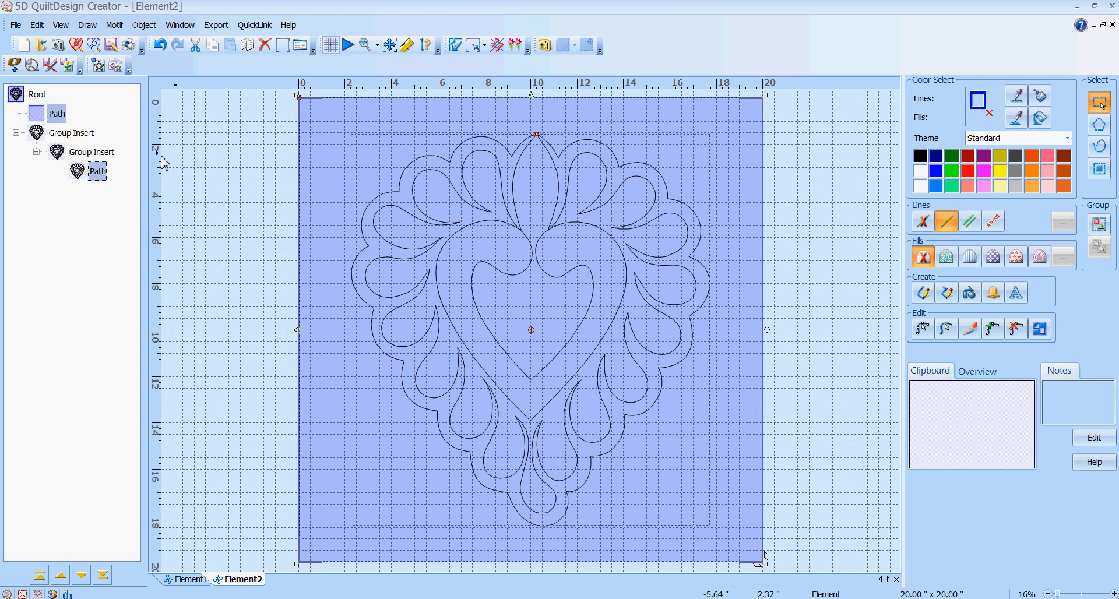
{"action": "left_click", "coordinate": [145, 25]}
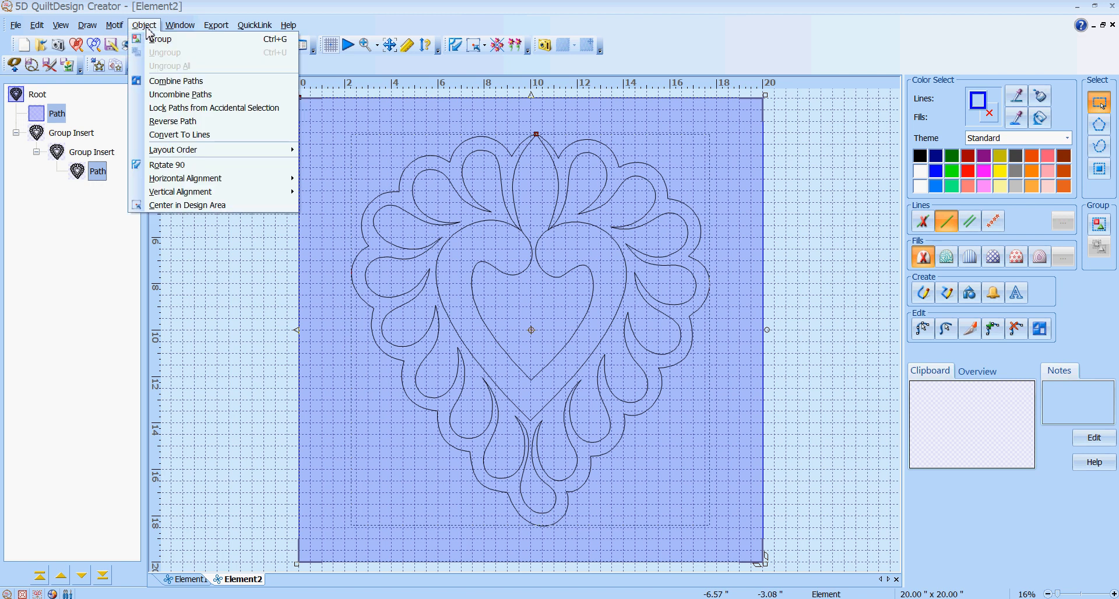
{"action": "left_click", "coordinate": [173, 81]}
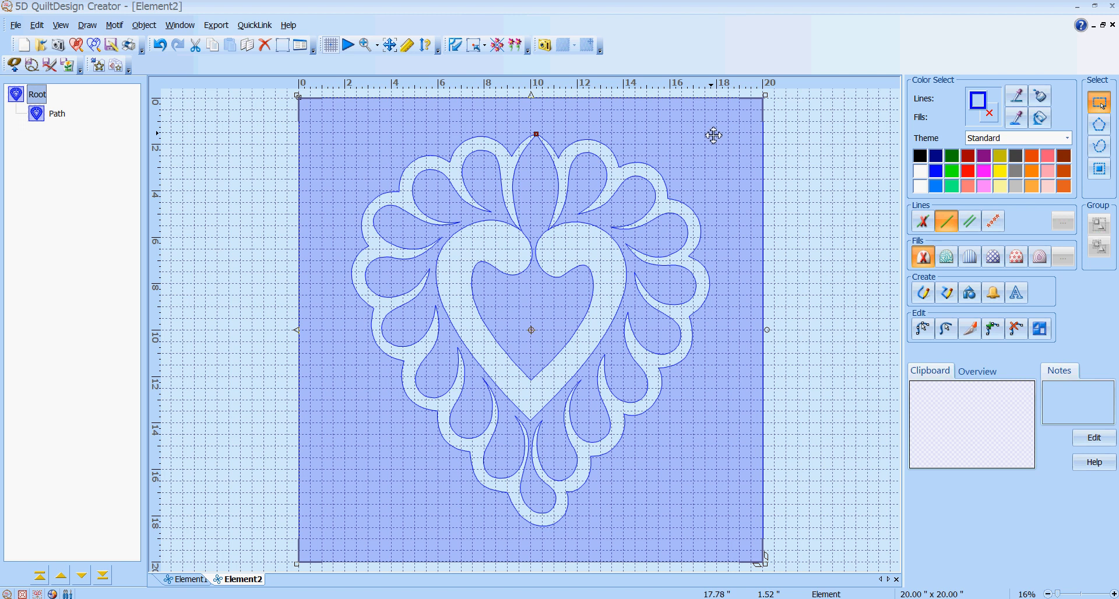
{"action": "left_click", "coordinate": [831, 184]}
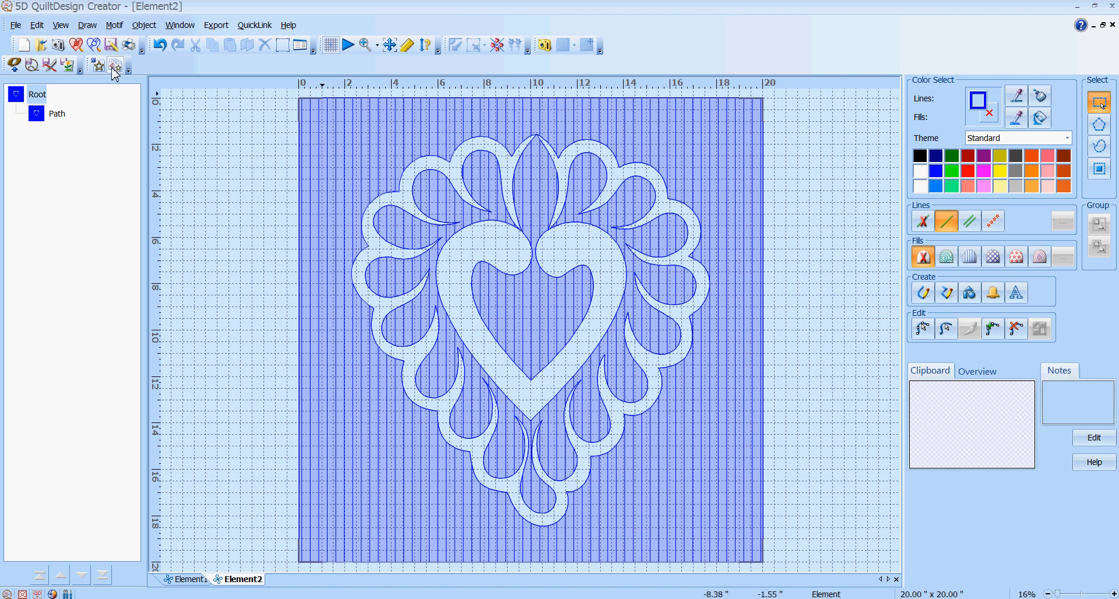
Undo seven times to remove the combined path, the parallel fill and the background rectangle
{"action": "left_click", "coordinate": [159, 46]}
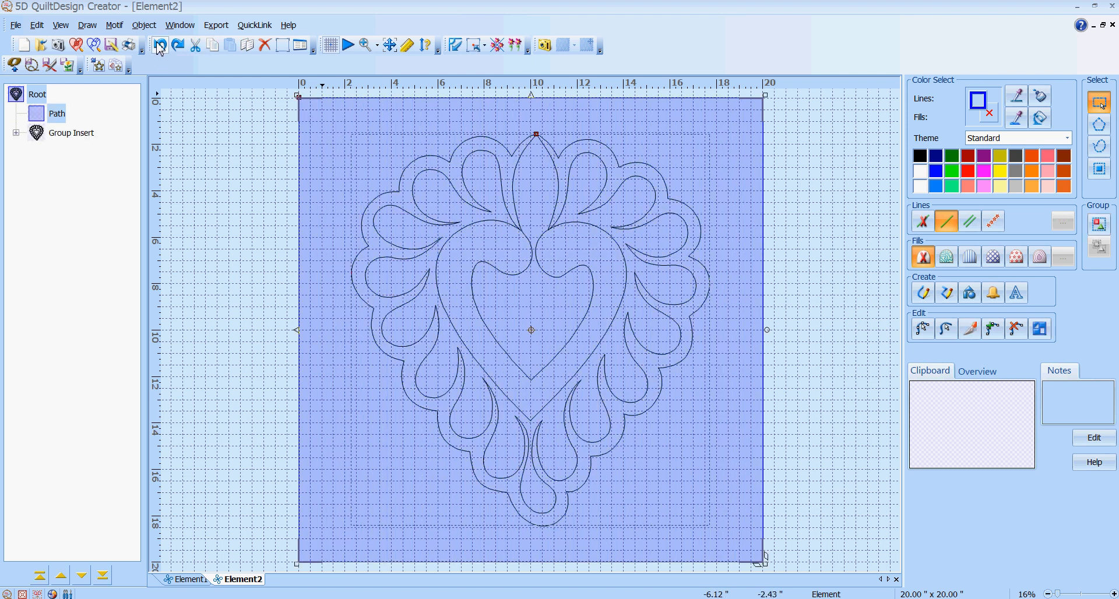
{"action": "left_click", "coordinate": [159, 46]}
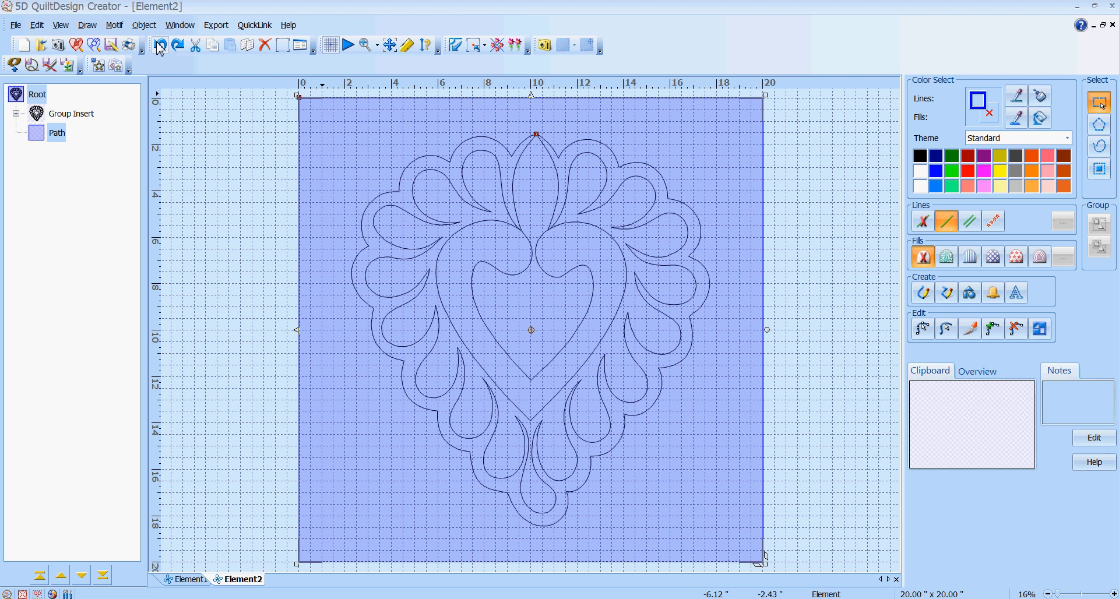
{"action": "left_click", "coordinate": [161, 48]}
{"action": "left_click", "coordinate": [162, 48]}
{"action": "left_click", "coordinate": [162, 48]}
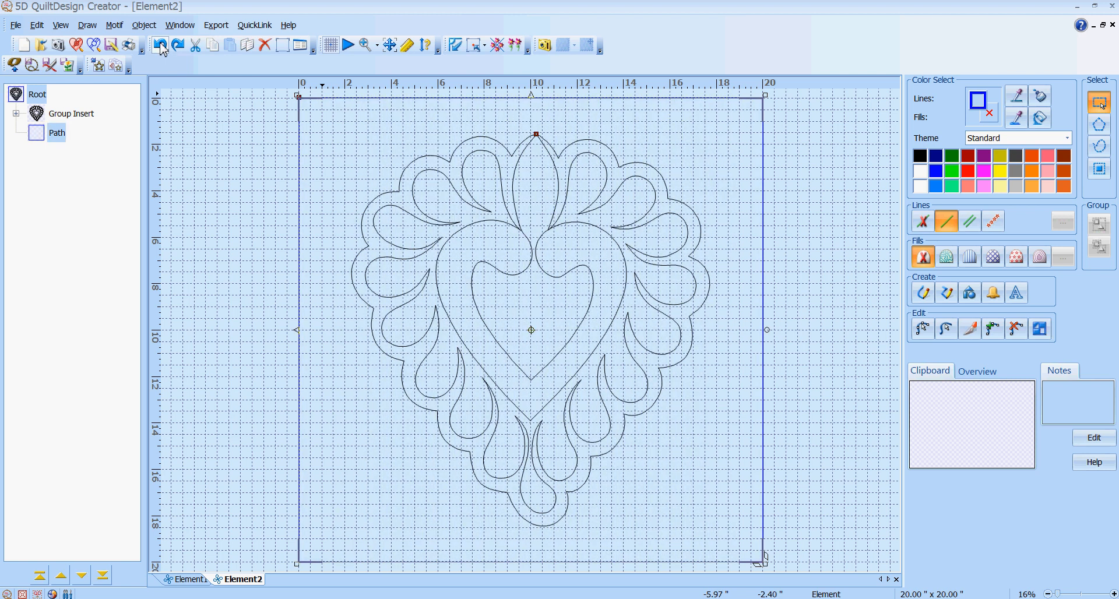
{"action": "left_click", "coordinate": [161, 48]}
{"action": "left_click", "coordinate": [161, 47]}
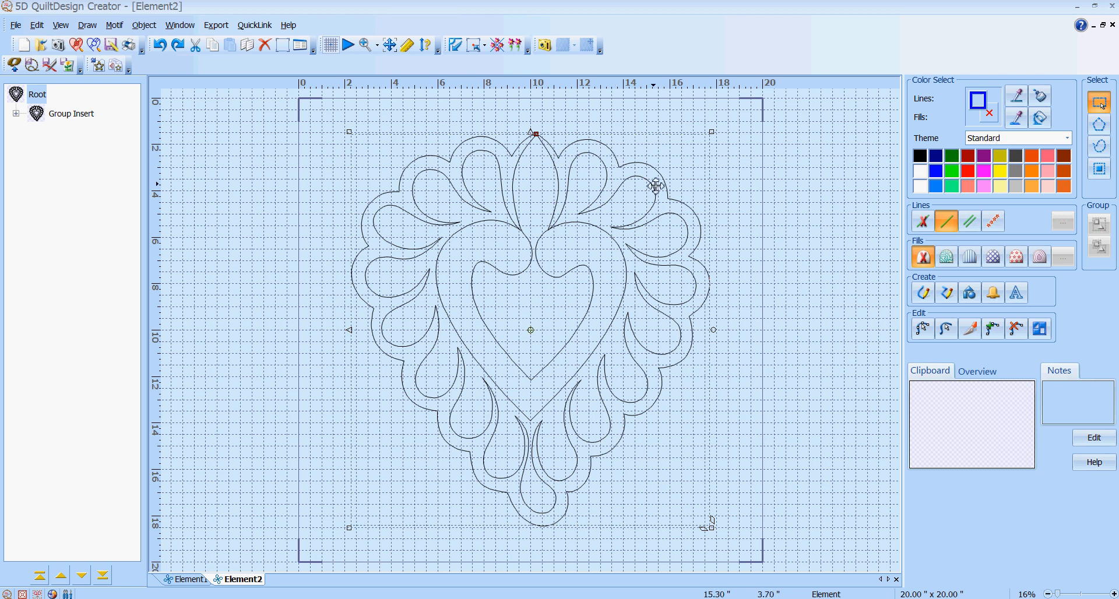
Start a polygon line at the heart's top point and trace the right-side scallops down to the bottom tip
{"action": "left_click", "coordinate": [948, 293]}
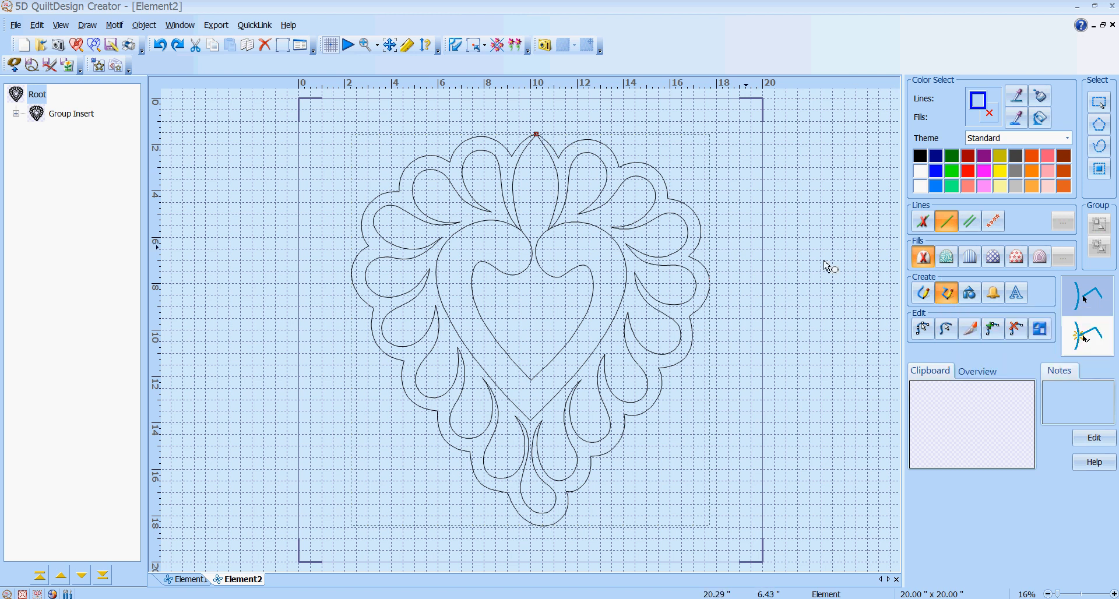
{"action": "left_click", "coordinate": [537, 134]}
{"action": "left_click", "coordinate": [558, 150]}
{"action": "left_click", "coordinate": [570, 139]}
{"action": "left_click", "coordinate": [595, 136]}
{"action": "left_click", "coordinate": [618, 142]}
{"action": "left_click", "coordinate": [624, 158]}
{"action": "left_click", "coordinate": [643, 157]}
{"action": "left_click", "coordinate": [663, 167]}
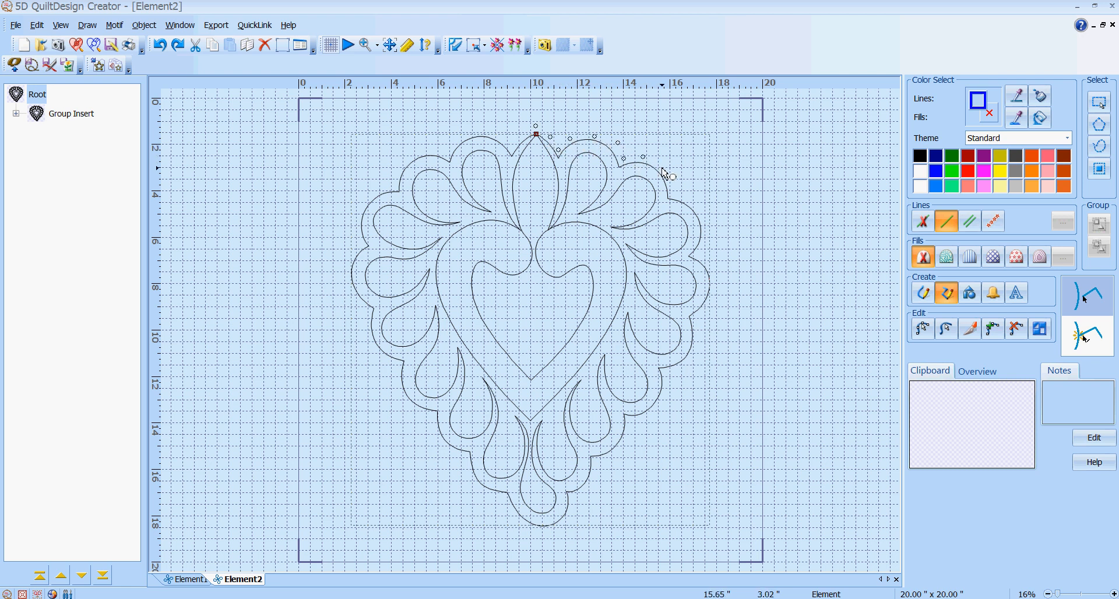
{"action": "left_click", "coordinate": [677, 194]}
{"action": "left_click", "coordinate": [691, 202]}
{"action": "left_click", "coordinate": [702, 252]}
{"action": "left_click", "coordinate": [712, 270]}
{"action": "left_click", "coordinate": [714, 301]}
{"action": "left_click", "coordinate": [699, 321]}
{"action": "left_click", "coordinate": [695, 364]}
{"action": "left_click", "coordinate": [670, 375]}
{"action": "left_click", "coordinate": [668, 400]}
{"action": "left_click", "coordinate": [655, 417]}
{"action": "left_click", "coordinate": [634, 422]}
{"action": "left_click", "coordinate": [622, 454]}
{"action": "left_click", "coordinate": [602, 467]}
{"action": "left_click", "coordinate": [593, 486]}
{"action": "left_click", "coordinate": [581, 497]}
{"action": "left_click", "coordinate": [573, 522]}
Continue the outline around the bottom, up the left side and across the top, closing it smoothly
{"action": "left_click", "coordinate": [543, 534]}
{"action": "left_click", "coordinate": [511, 517]}
{"action": "left_click", "coordinate": [502, 503]}
{"action": "left_click", "coordinate": [478, 491]}
{"action": "left_click", "coordinate": [455, 457]}
{"action": "left_click", "coordinate": [433, 431]}
{"action": "left_click", "coordinate": [429, 422]}
{"action": "left_click", "coordinate": [406, 409]}
{"action": "left_click", "coordinate": [400, 388]}
{"action": "left_click", "coordinate": [392, 362]}
{"action": "left_click", "coordinate": [373, 347]}
{"action": "left_click", "coordinate": [367, 309]}
{"action": "left_click", "coordinate": [346, 272]}
{"action": "left_click", "coordinate": [352, 243]}
{"action": "left_click", "coordinate": [384, 188]}
{"action": "left_click", "coordinate": [394, 181]}
{"action": "left_click", "coordinate": [406, 154]}
{"action": "left_click", "coordinate": [427, 147]}
{"action": "left_click", "coordinate": [444, 147]}
{"action": "left_click", "coordinate": [459, 135]}
{"action": "left_click", "coordinate": [485, 124]}
{"action": "left_click", "coordinate": [513, 130]}
{"action": "left_click", "coordinate": [536, 127]}
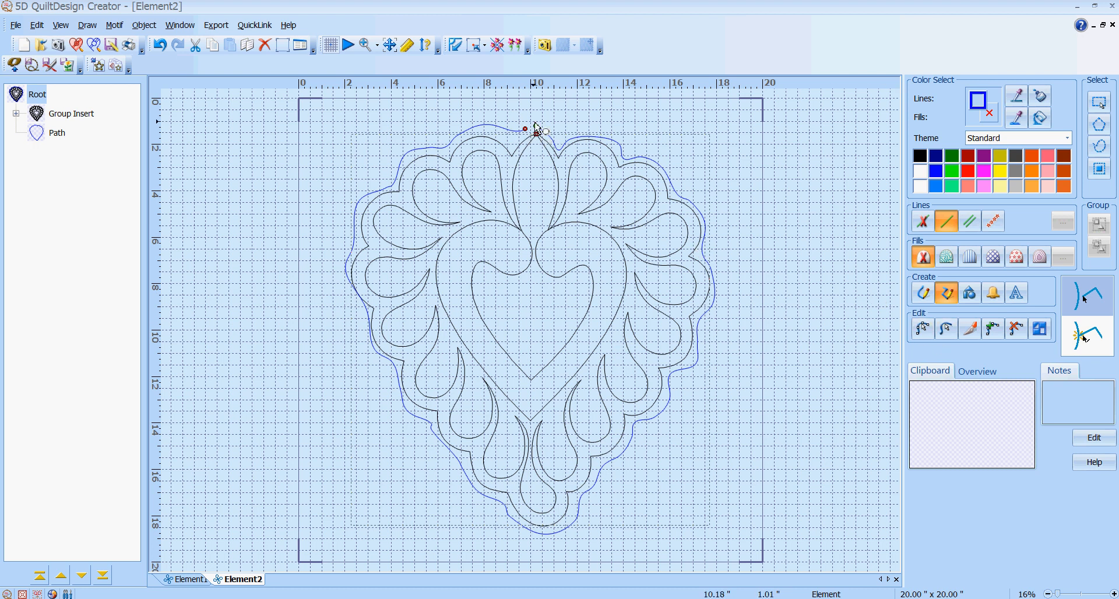
With Edit nodes, drag the outline's top node slightly right so it centres above the heart's tip
{"action": "left_click", "coordinate": [927, 331]}
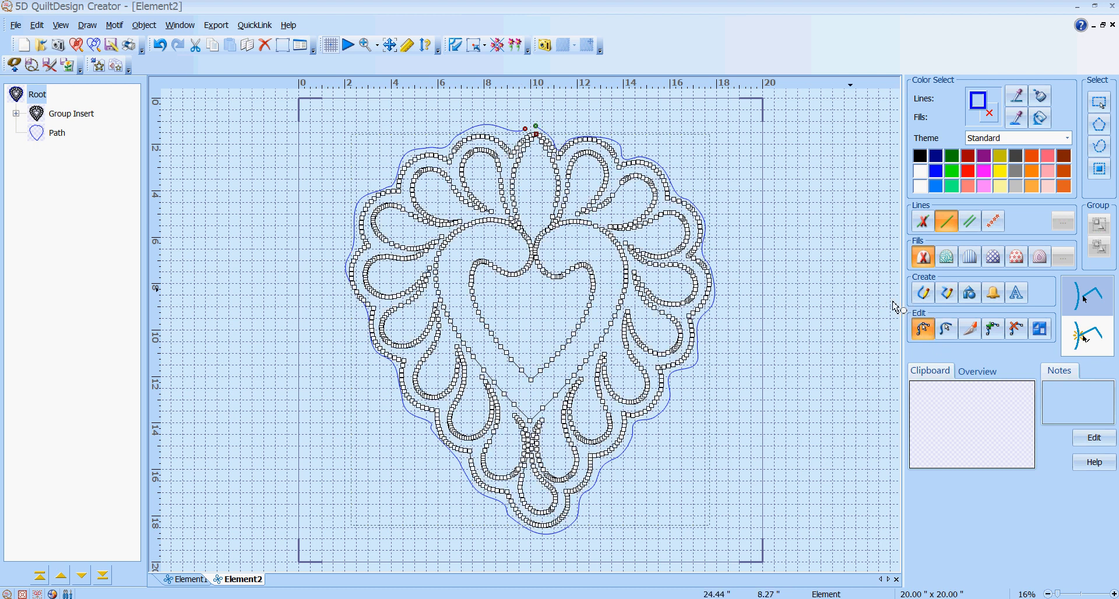
{"action": "left_click", "coordinate": [537, 132]}
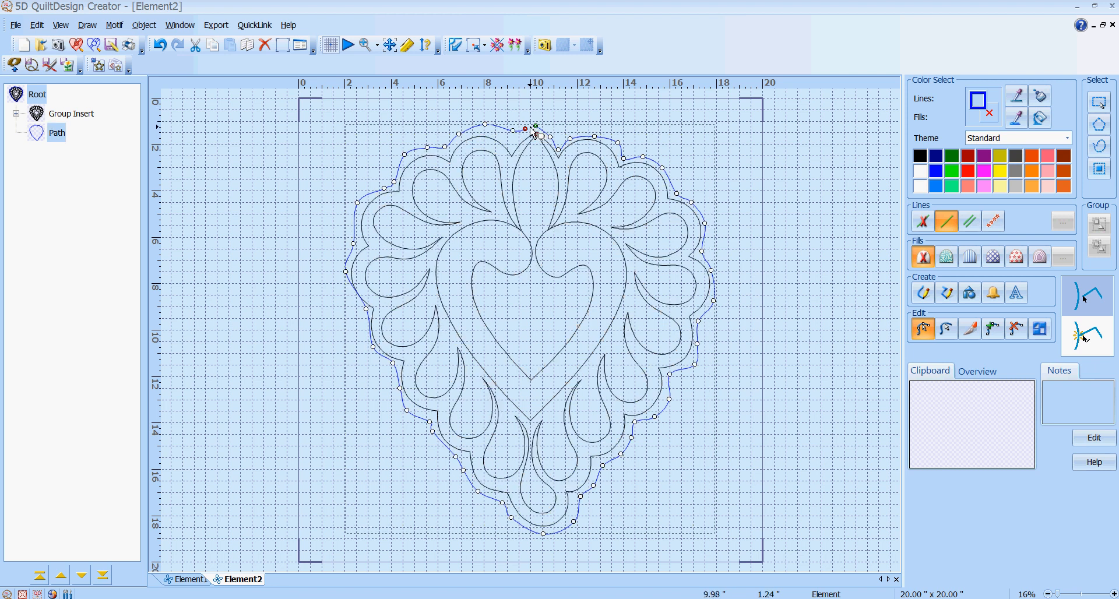
{"action": "left_click", "coordinate": [536, 132]}
{"action": "left_click_drag", "start_coordinate": [529, 134], "coordinate": [535, 132]}
{"action": "left_click", "coordinate": [456, 190]}
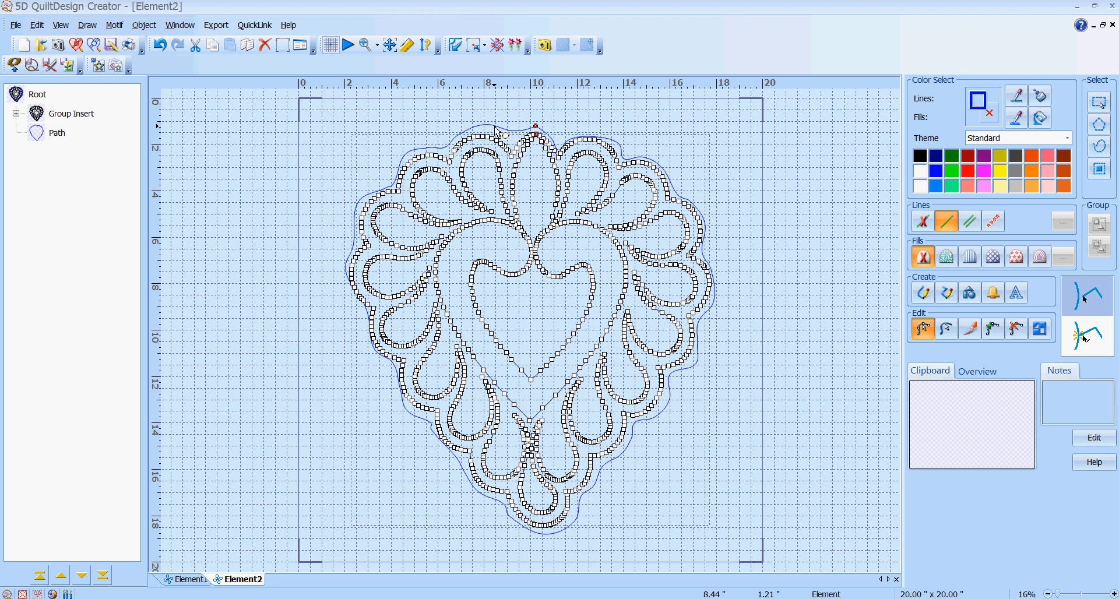
{"action": "left_click", "coordinate": [495, 127]}
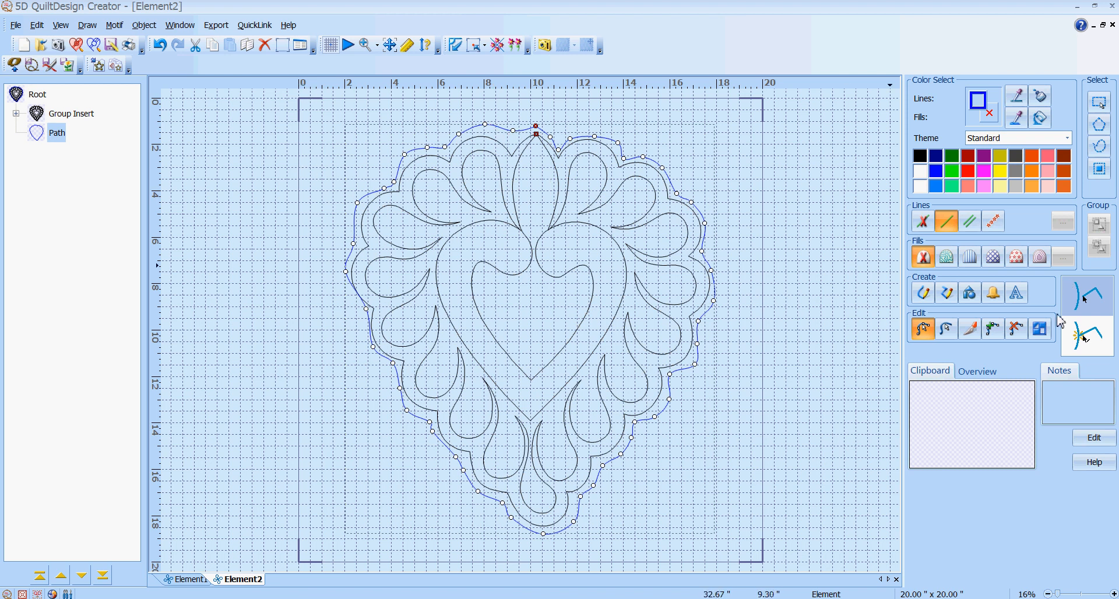
Draw a square preset shape from the page's top-left to bottom-right corner, covering the 20 x 20 area
{"action": "left_click", "coordinate": [969, 296]}
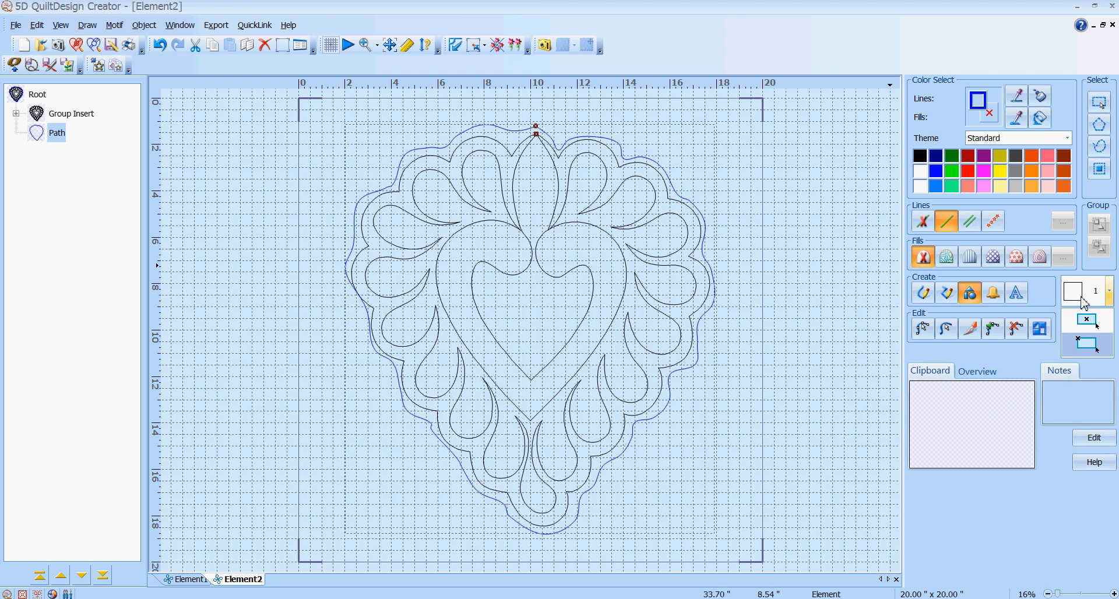
{"action": "left_click", "coordinate": [1083, 301]}
{"action": "left_click", "coordinate": [1082, 332]}
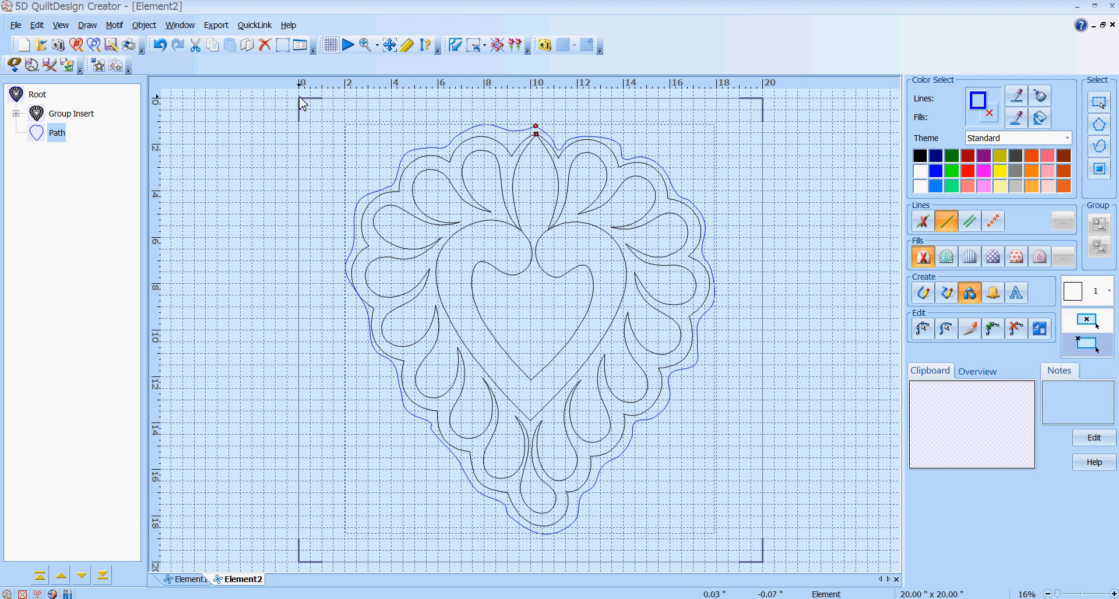
{"action": "left_click_drag", "start_coordinate": [300, 99], "coordinate": [767, 568]}
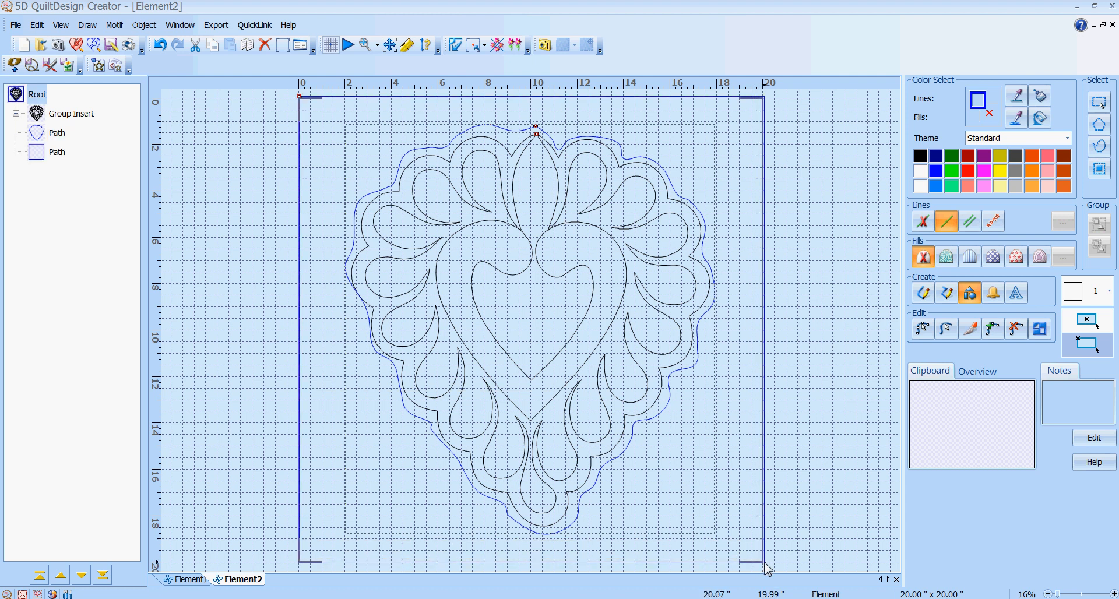
Move the square path to the top of the object list and the heart outline above Group Insert
{"action": "left_click", "coordinate": [36, 158]}
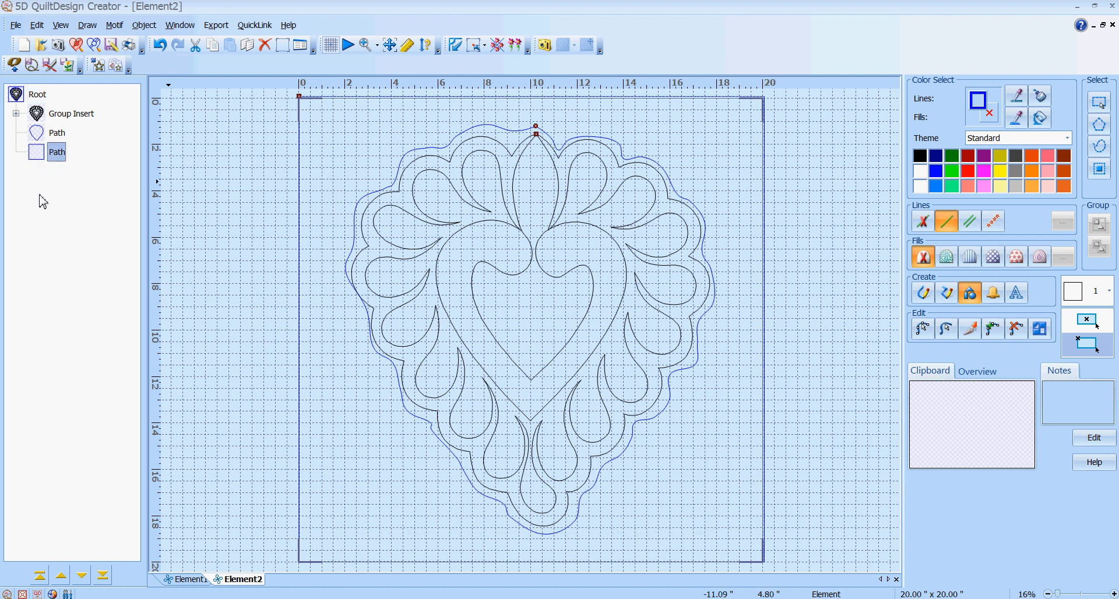
{"action": "left_click", "coordinate": [63, 578]}
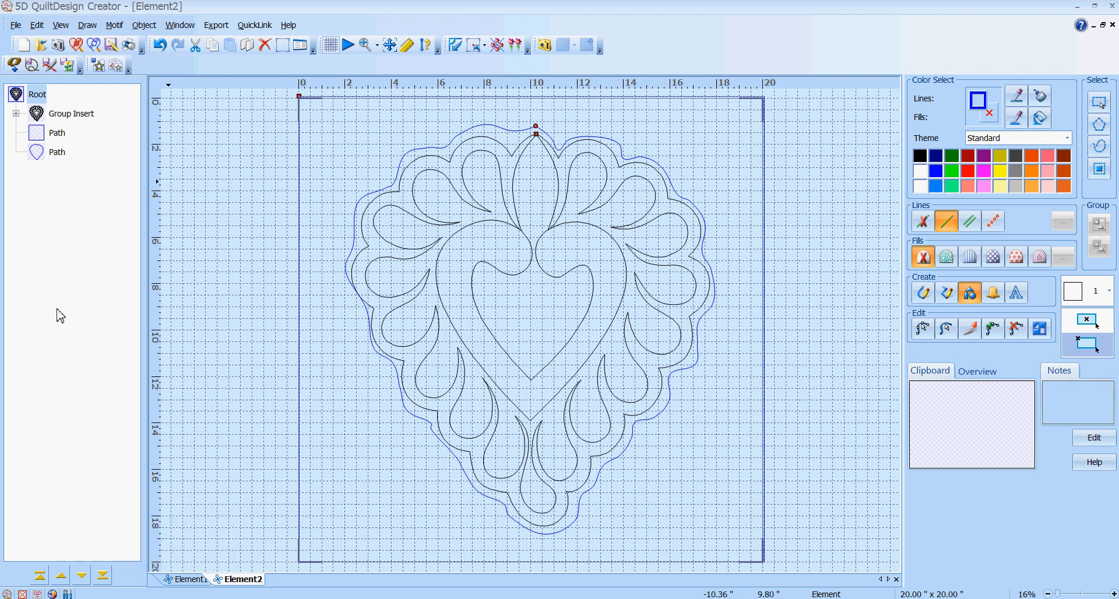
{"action": "left_click", "coordinate": [62, 579]}
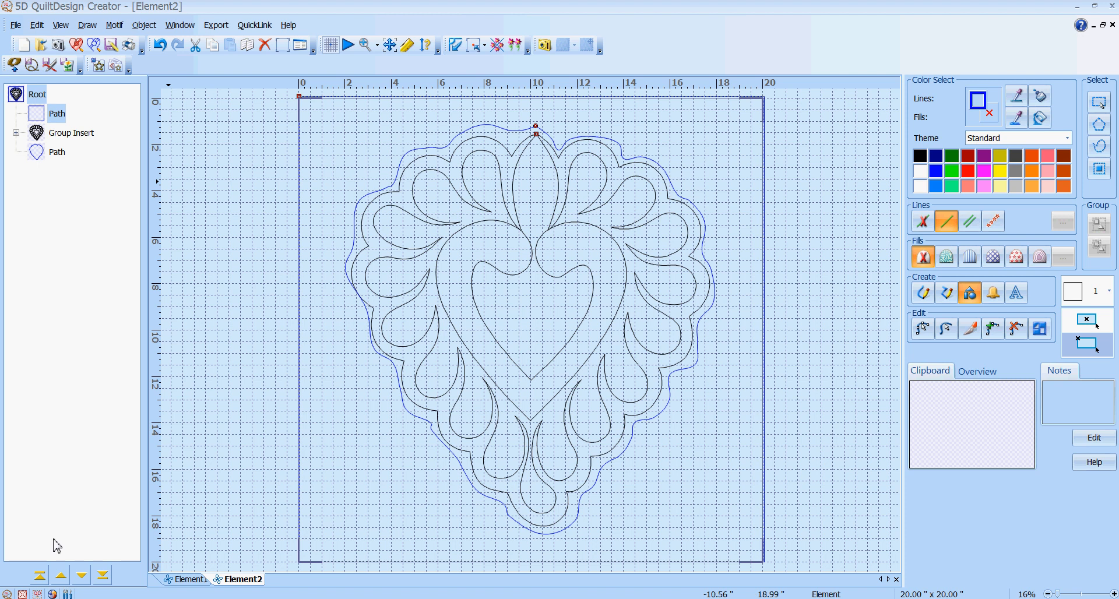
{"action": "left_click", "coordinate": [37, 159]}
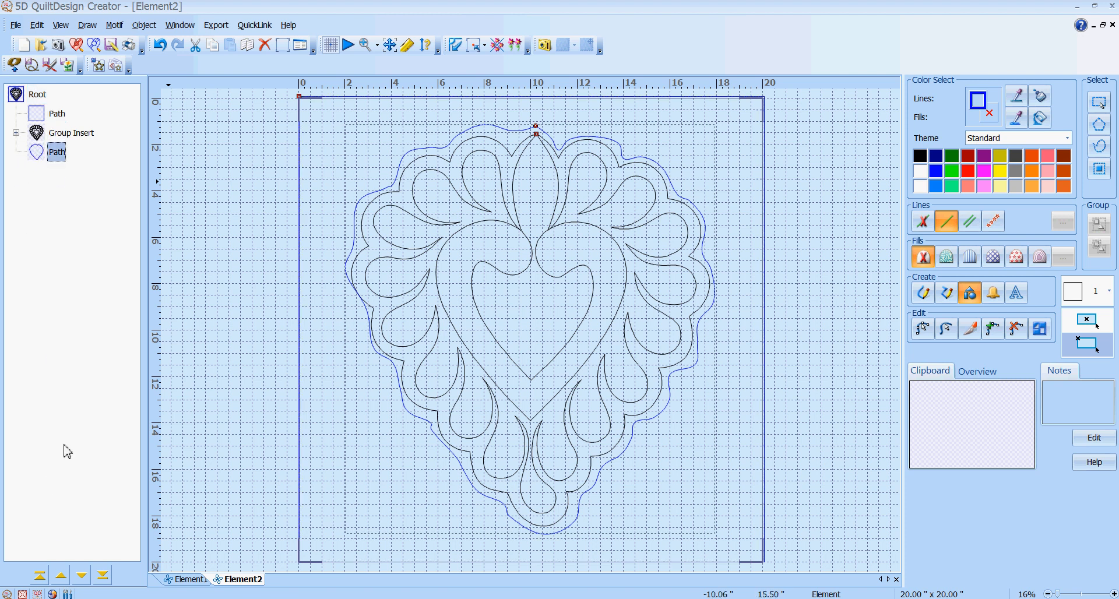
{"action": "left_click", "coordinate": [62, 577]}
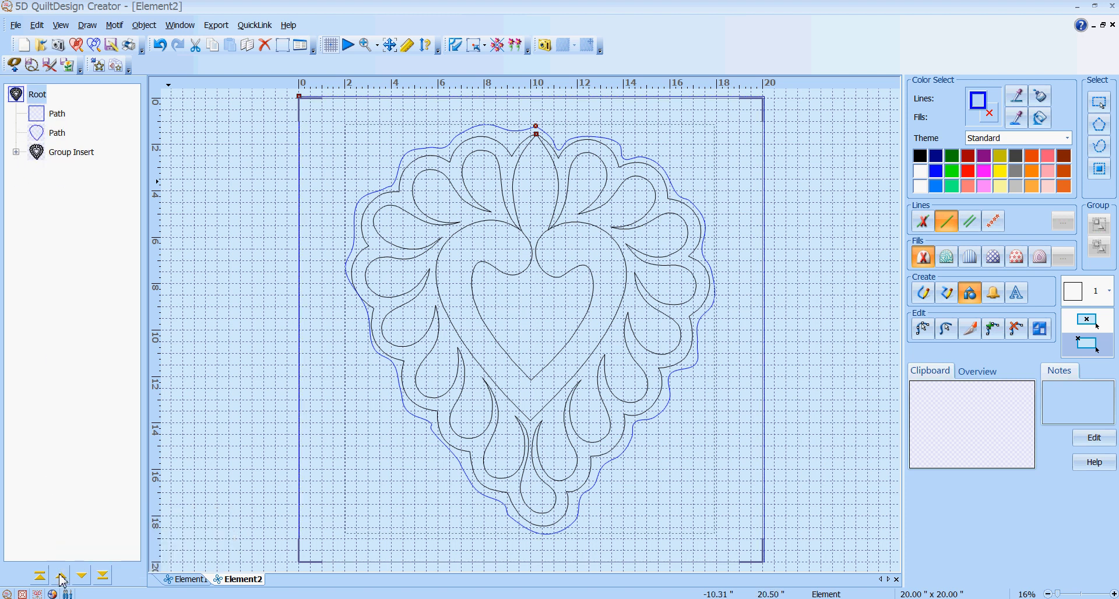
{"action": "left_click", "coordinate": [42, 119]}
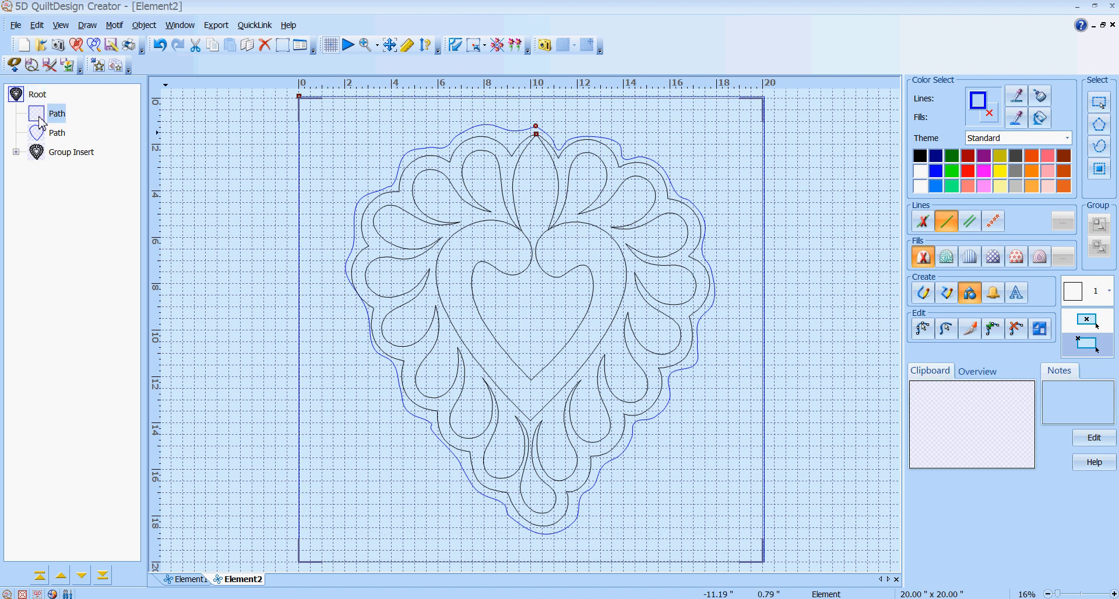
In the square's properties, apply a parallel fill with a 0.378" gap, then deselect to preview it
{"action": "right_click", "coordinate": [339, 130]}
{"action": "double_click", "coordinate": [340, 130]}
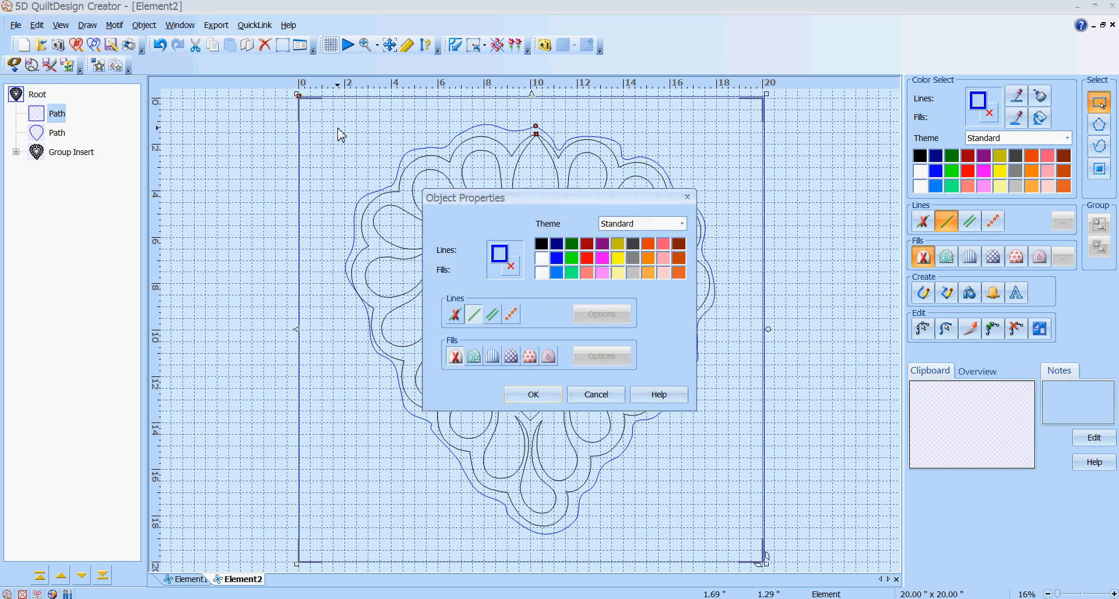
{"action": "left_click", "coordinate": [500, 362]}
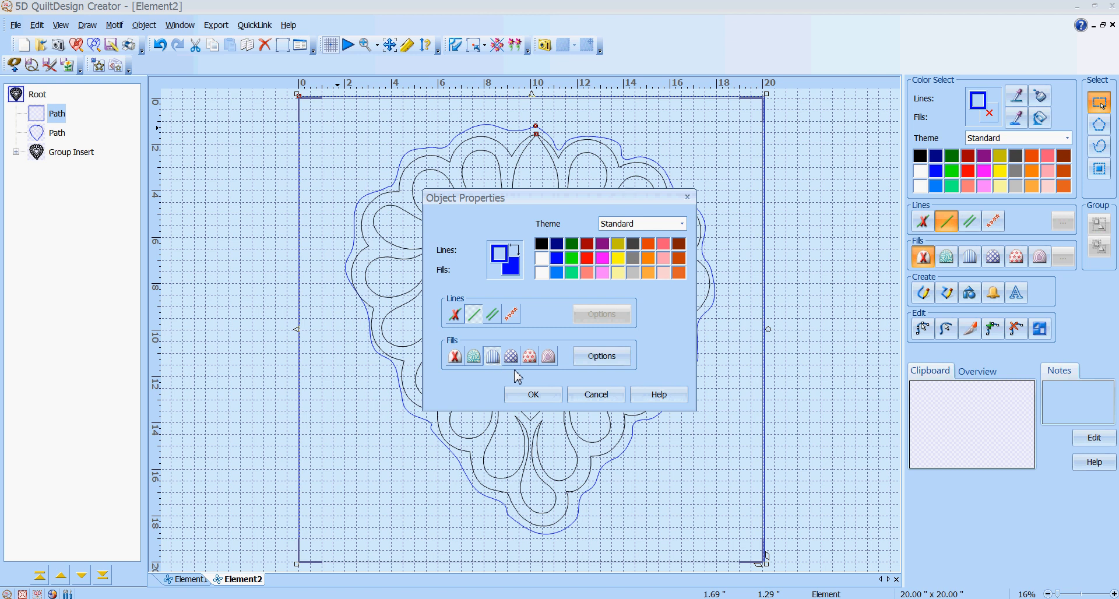
{"action": "left_click", "coordinate": [603, 358]}
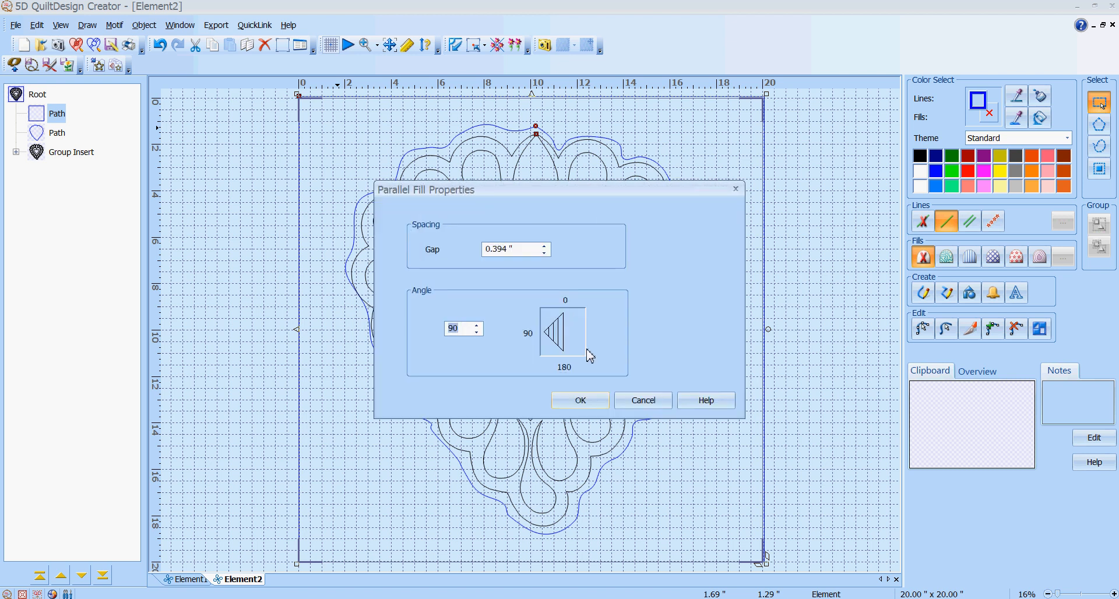
{"action": "left_click", "coordinate": [544, 246]}
{"action": "left_click", "coordinate": [545, 254]}
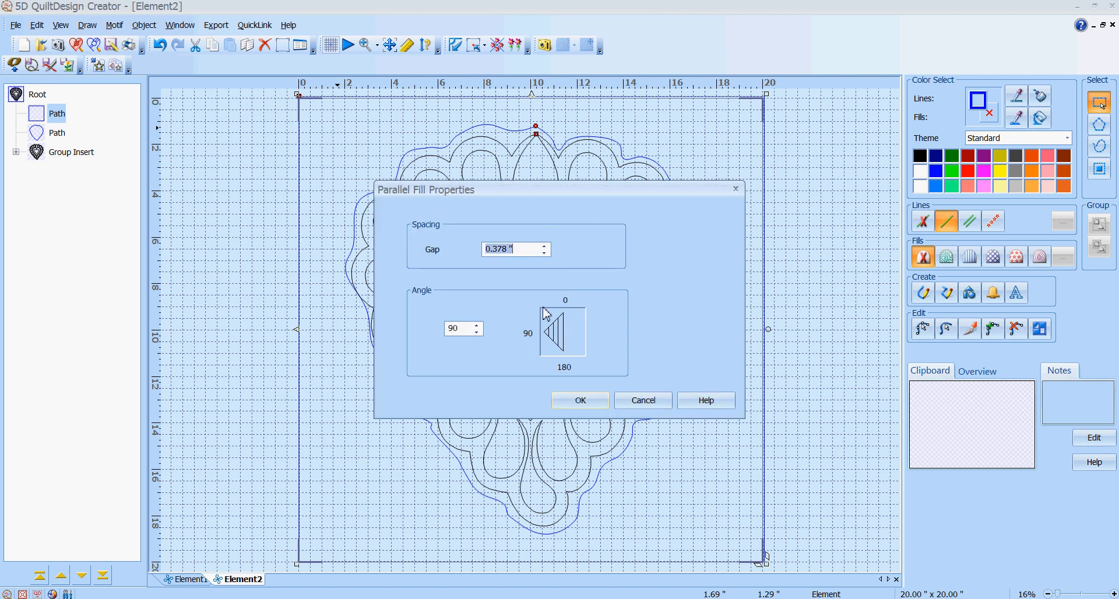
{"action": "left_click", "coordinate": [583, 401]}
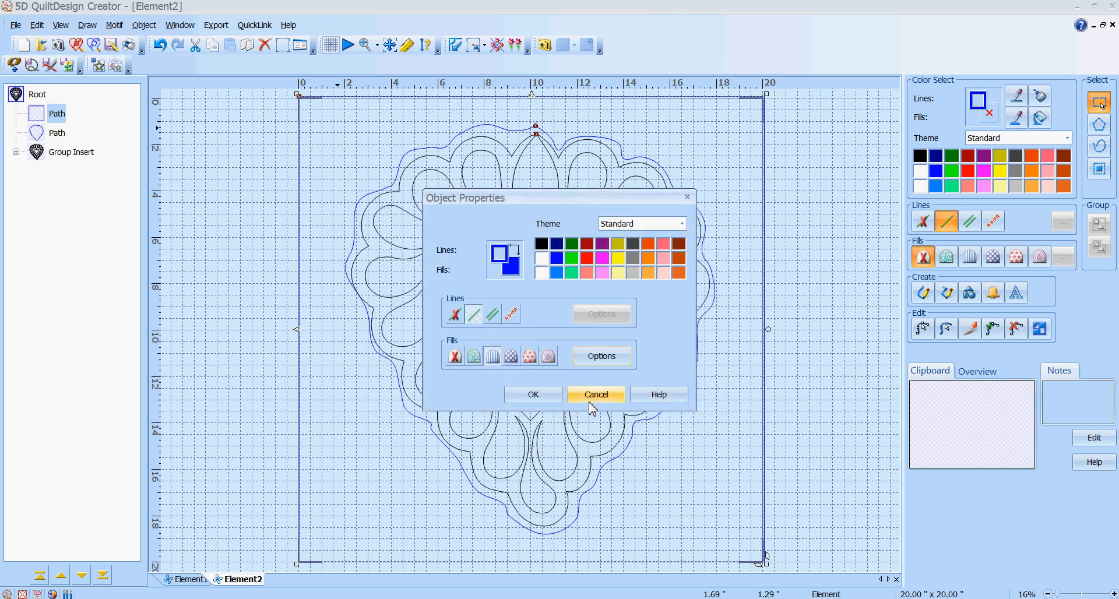
{"action": "left_click", "coordinate": [531, 394]}
{"action": "left_click", "coordinate": [797, 172]}
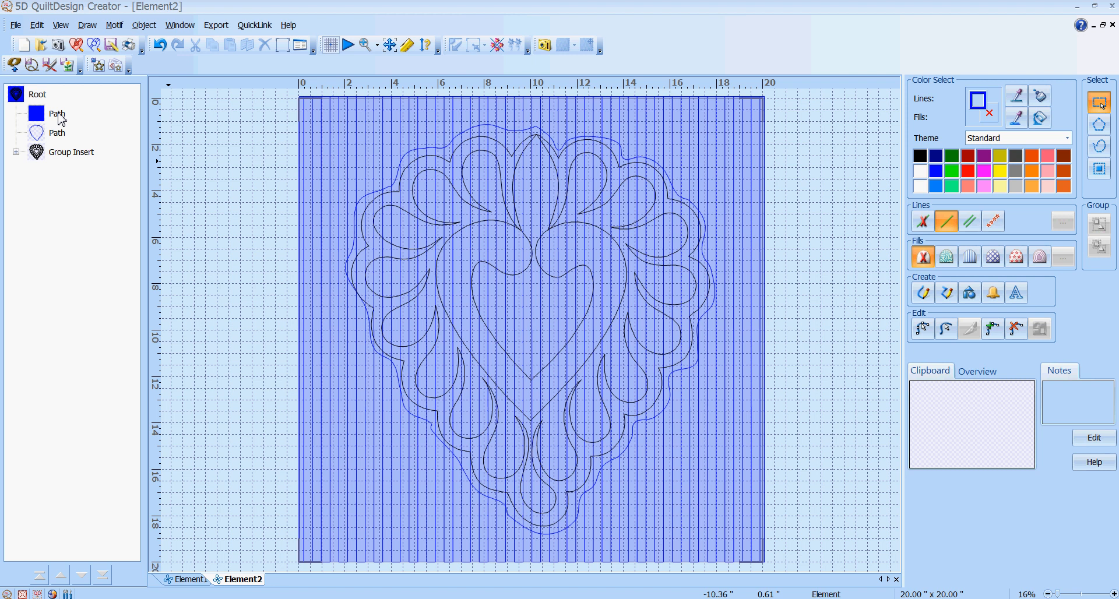
Select the square path and the heart outline path together, then bring up the Object menu
{"action": "left_click", "coordinate": [36, 117]}
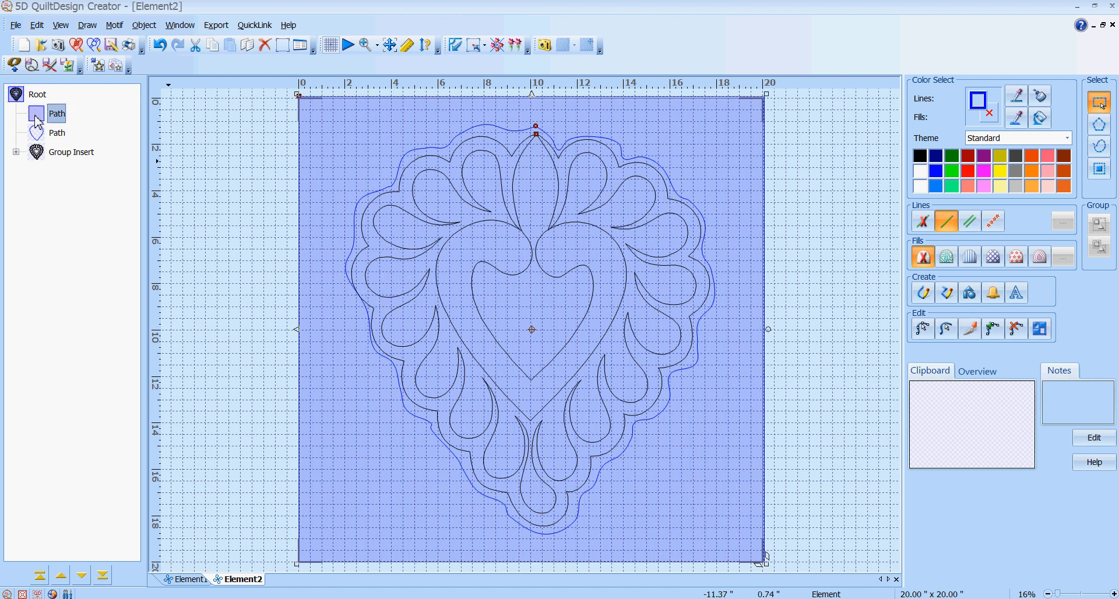
{"action": "left_click", "coordinate": [58, 137], "text": "ctrl"}
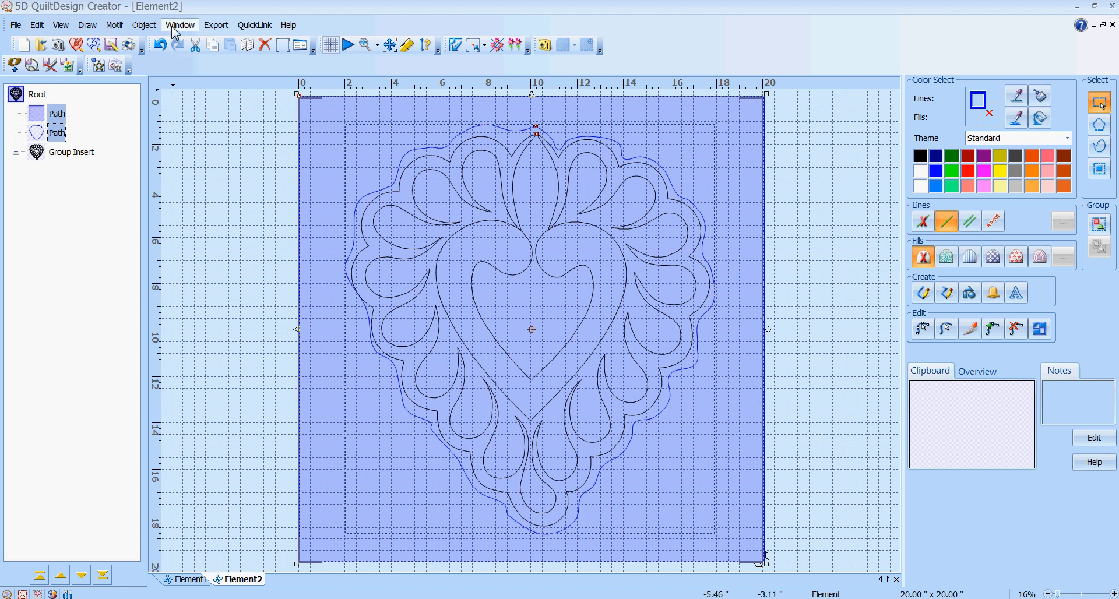
{"action": "left_click", "coordinate": [146, 26]}
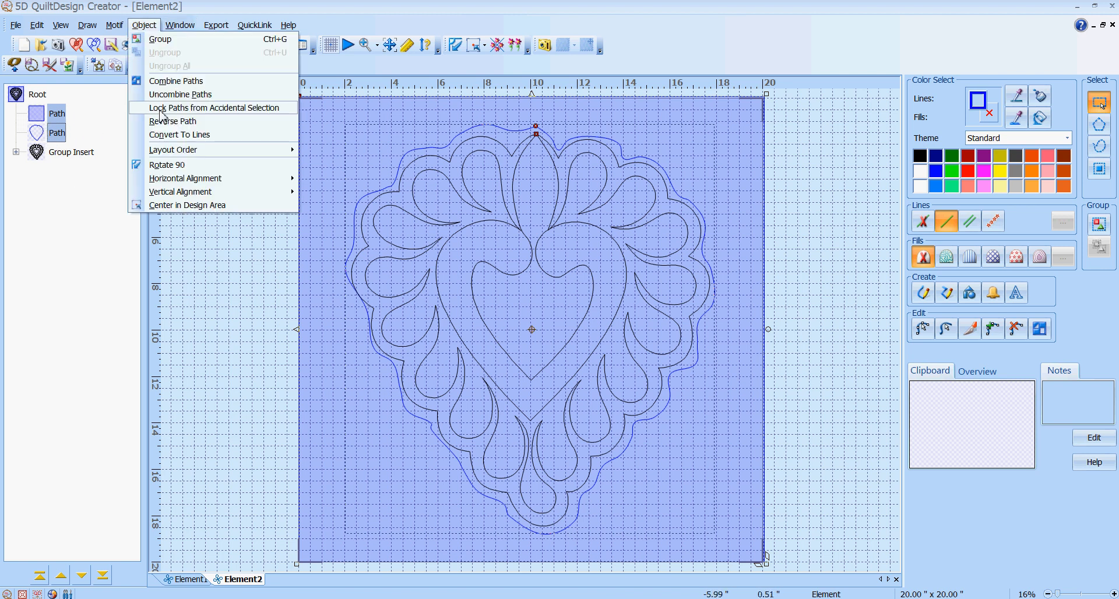
Combine the square and heart outline into one path so the parallel fill skips the heart
{"action": "left_click", "coordinate": [168, 85]}
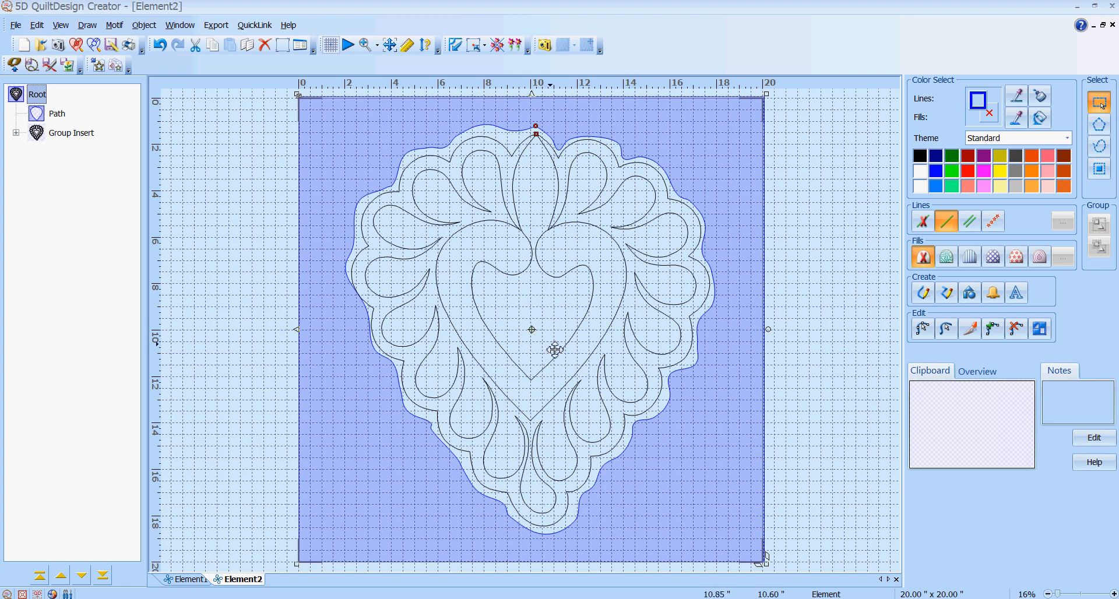
{"action": "left_click", "coordinate": [57, 118]}
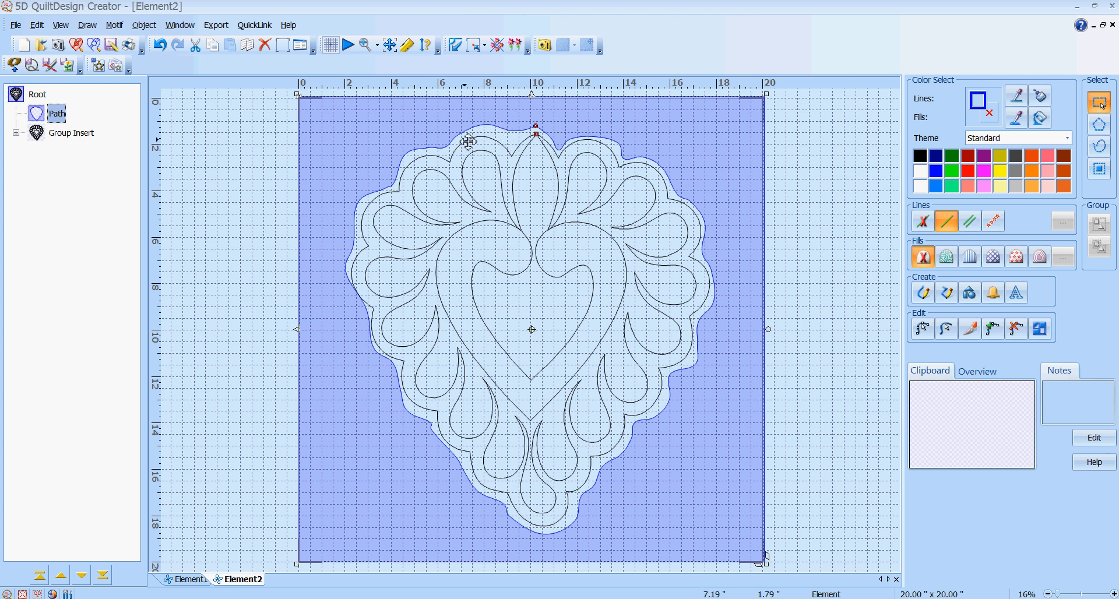
{"action": "left_click", "coordinate": [822, 318]}
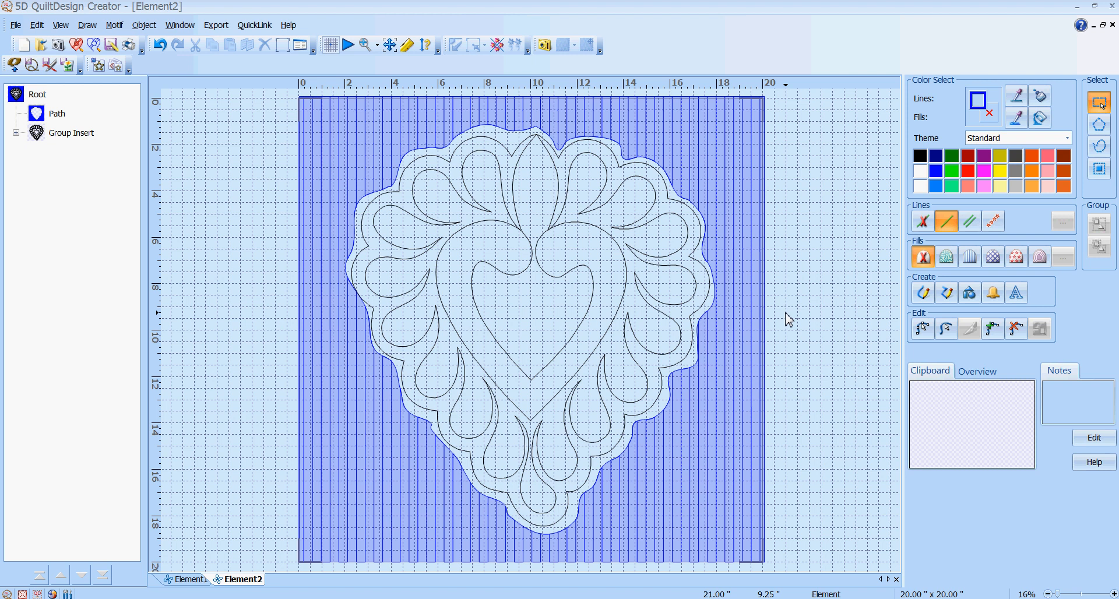